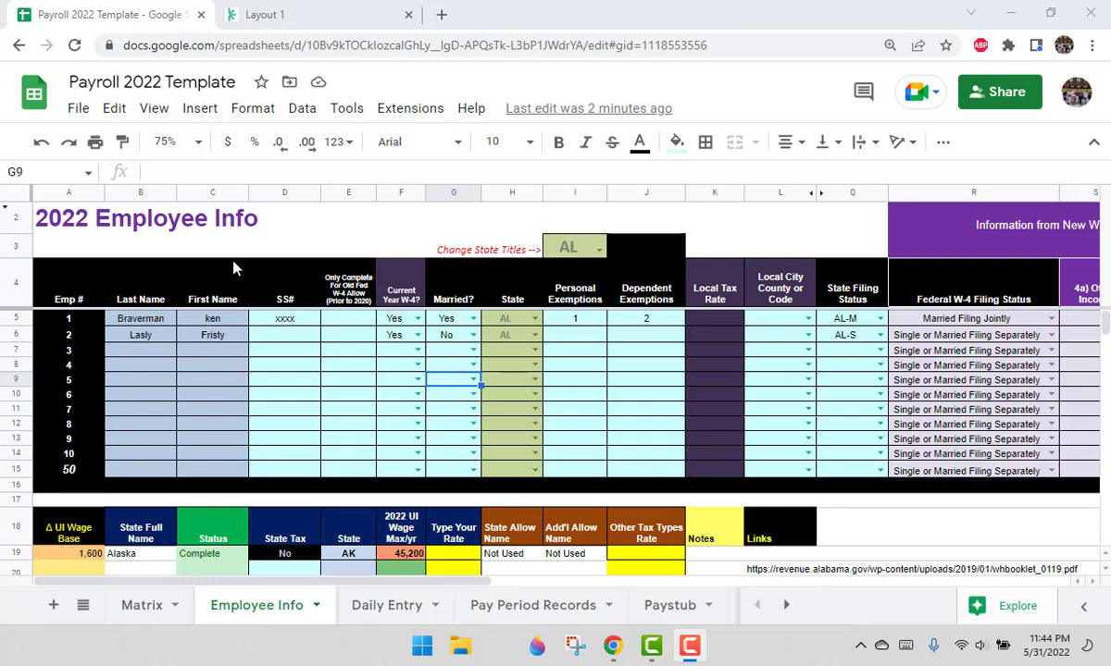
Step: Set the sheet zoom to 100% and review the second employee's row from First Name through the State UI columns
{"action": "left_click", "coordinate": [199, 143]}
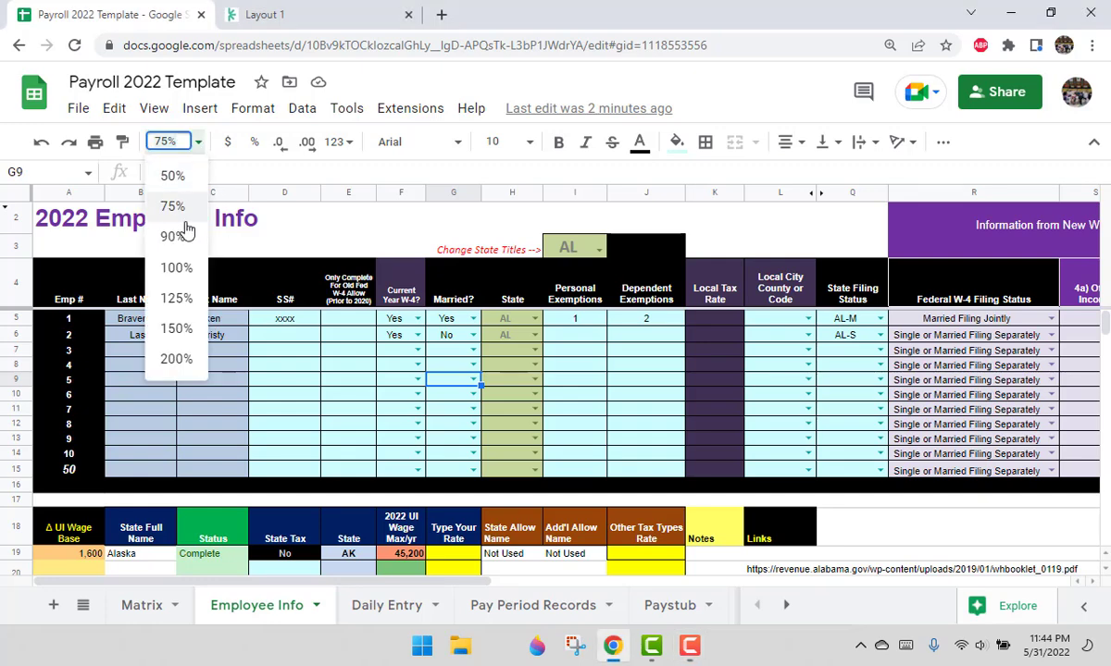
{"action": "left_click", "coordinate": [179, 265]}
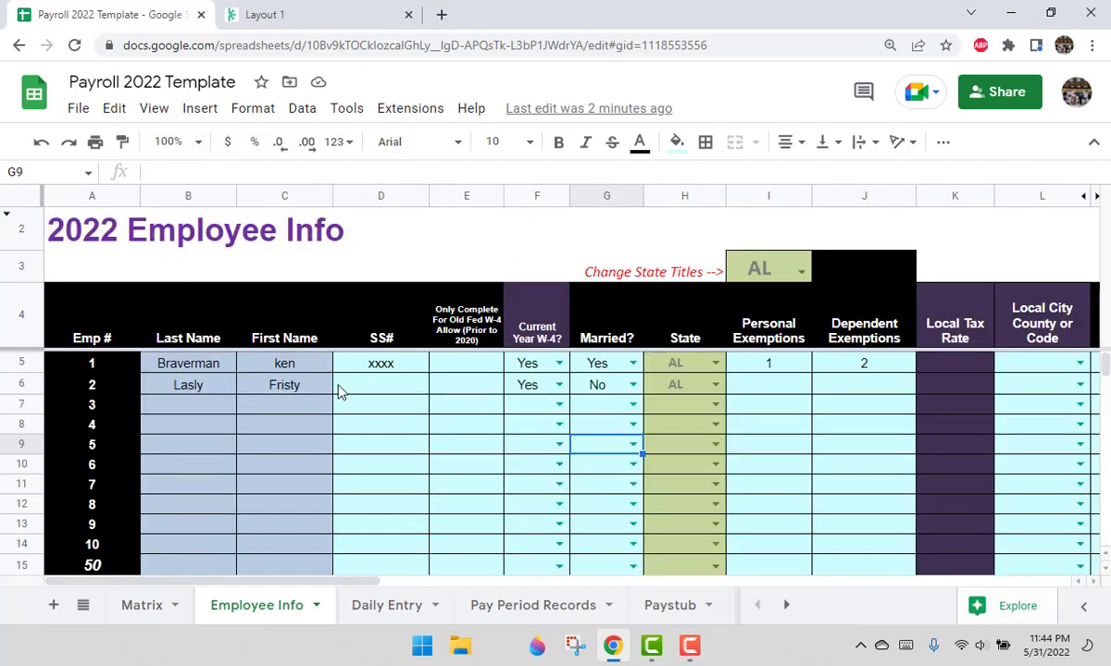
{"action": "left_click", "coordinate": [289, 386]}
{"action": "key", "text": "Tab"}
{"action": "key", "text": "Tab"}
{"action": "key", "text": "Tab"}
{"action": "key", "text": "Tab"}
{"action": "key", "text": "Tab"}
{"action": "key", "text": "Tab"}
{"action": "key", "text": "Tab"}
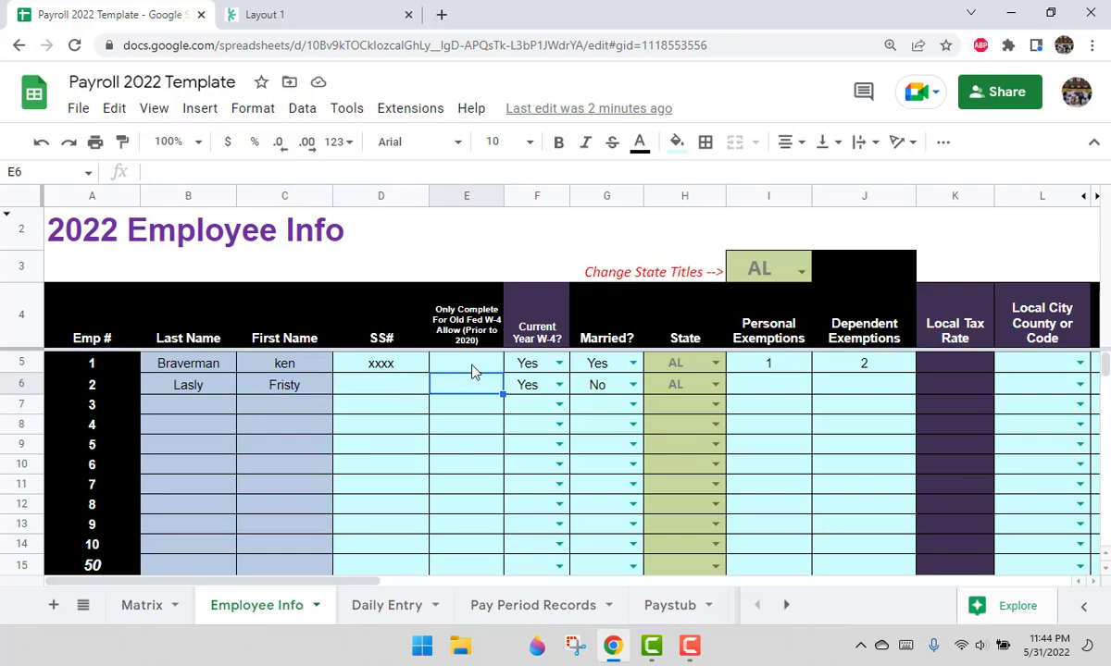
{"action": "key", "text": "Tab"}
{"action": "key", "text": "Tab"}
{"action": "key", "text": "Tab"}
{"action": "key", "text": "Tab"}
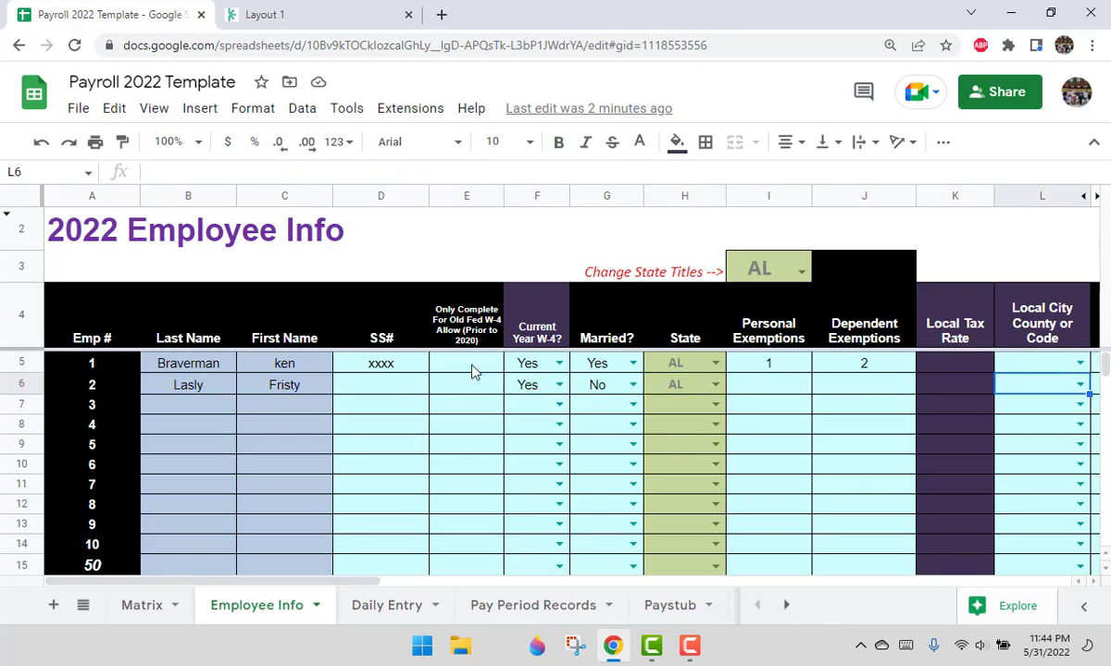
{"action": "key", "text": "Tab"}
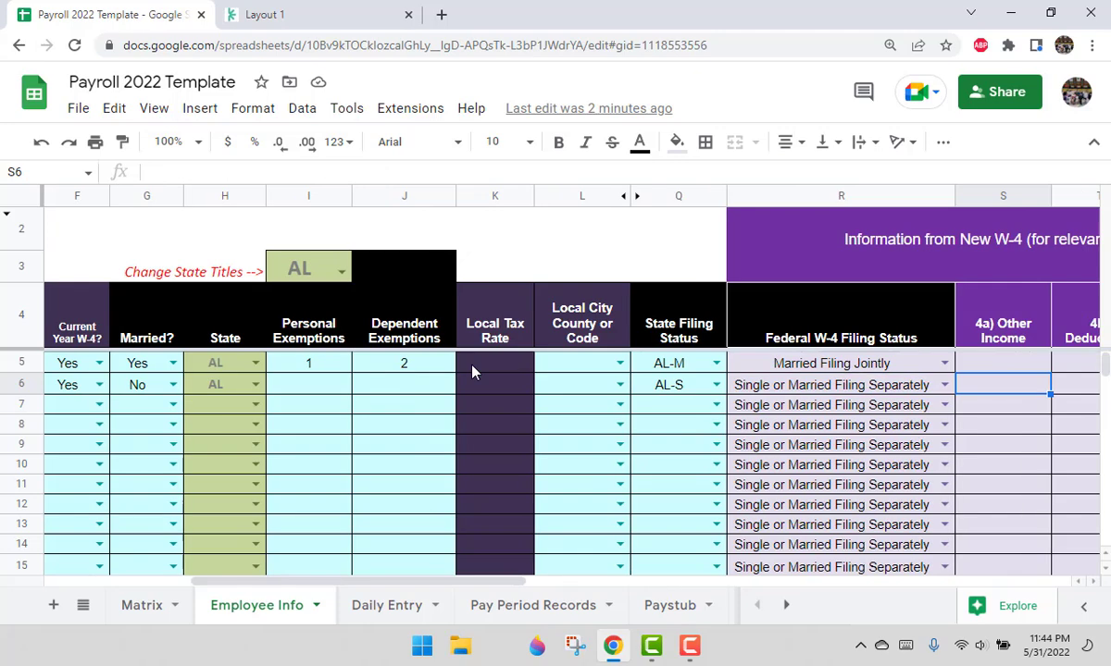
{"action": "key", "text": "Tab"}
{"action": "key", "text": "Tab"}
{"action": "key", "text": "Tab"}
{"action": "key", "text": "Tab"}
{"action": "key", "text": "Tab"}
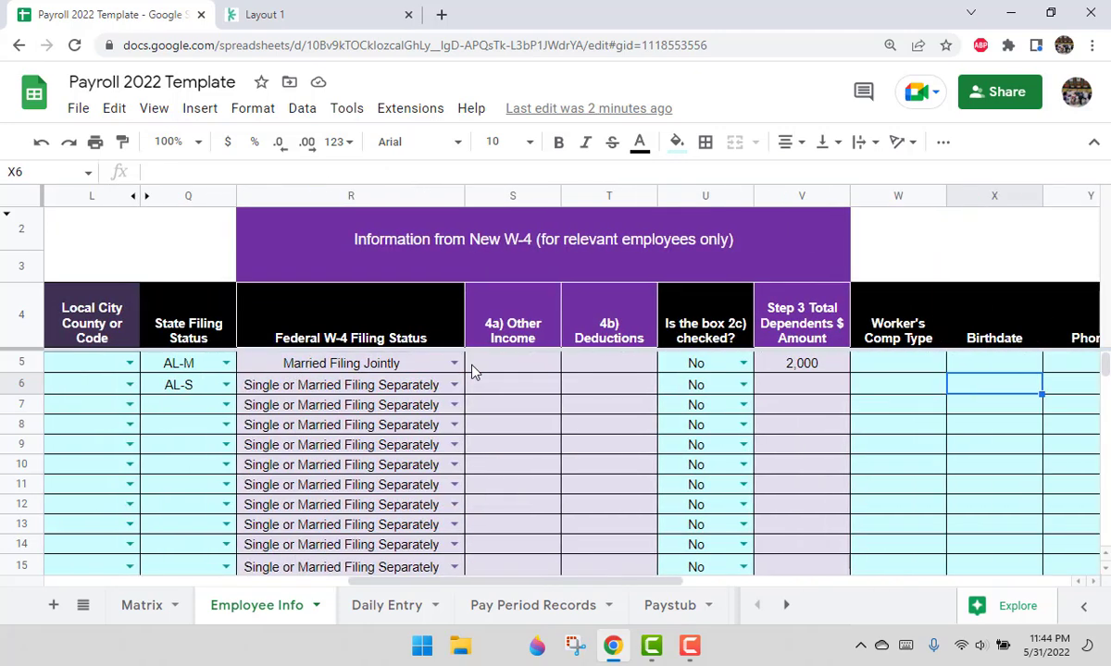
{"action": "key", "text": "Tab"}
{"action": "key", "text": "Tab"}
{"action": "key", "text": "Tab"}
{"action": "key", "text": "Tab"}
{"action": "key", "text": "Tab"}
{"action": "key", "text": "Tab"}
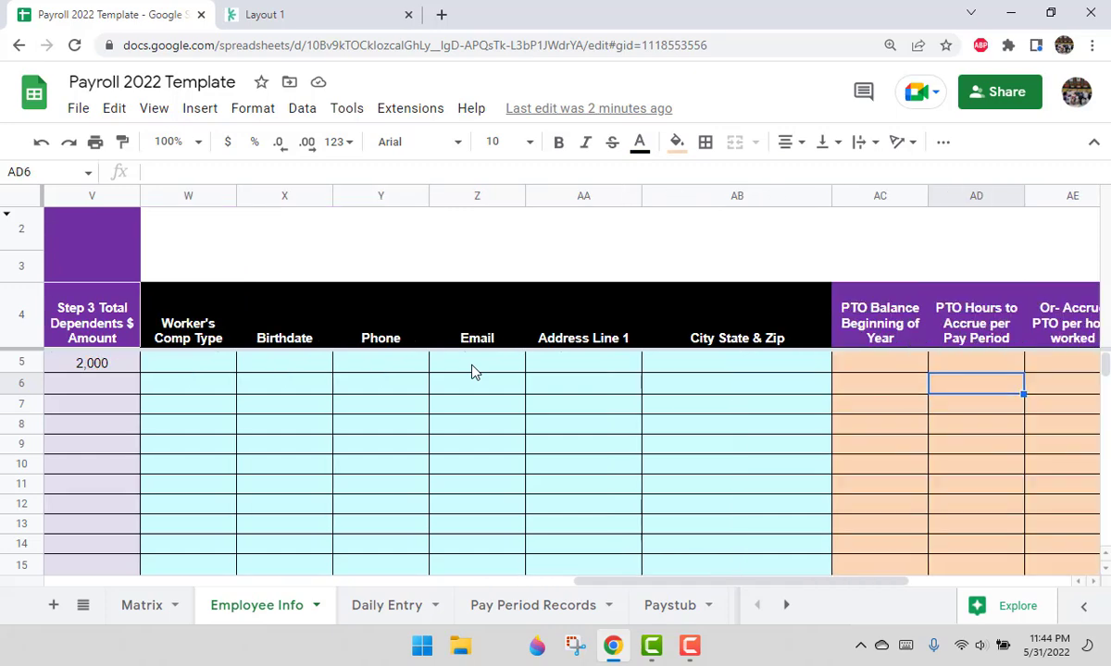
{"action": "key", "text": "Tab"}
{"action": "key", "text": "Tab"}
{"action": "key", "text": "Tab"}
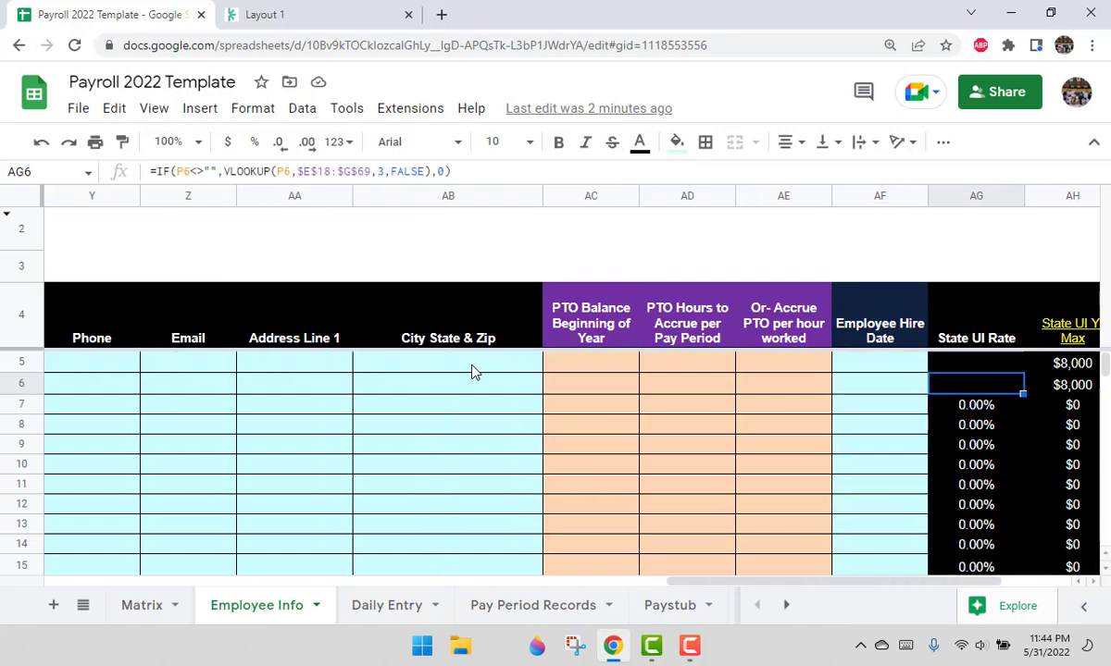
{"action": "key", "text": "Tab"}
{"action": "key", "text": "Tab"}
Step: Go back along the second employee's row to its start and check the Current Year W-4 entry
{"action": "key", "text": "shift+Tab"}
{"action": "key", "text": "shift+Tab"}
{"action": "key", "text": "shift+Tab"}
{"action": "key", "text": "shift+Tab"}
{"action": "key", "text": "shift+Tab"}
{"action": "key", "text": "shift+Tab"}
{"action": "key", "text": "shift+Tab"}
{"action": "key", "text": "shift+Tab"}
{"action": "key", "text": "shift+Tab"}
{"action": "key", "text": "shift+Tab"}
{"action": "key", "text": "shift+Tab"}
{"action": "key", "text": "shift+Tab"}
{"action": "key", "text": "shift+Tab"}
{"action": "key", "text": "shift+Tab"}
{"action": "key", "text": "shift+Tab"}
{"action": "key", "text": "shift+Tab"}
{"action": "key", "text": "shift+Tab"}
{"action": "key", "text": "shift+Tab"}
{"action": "key", "text": "shift+Tab"}
{"action": "key", "text": "shift+Tab"}
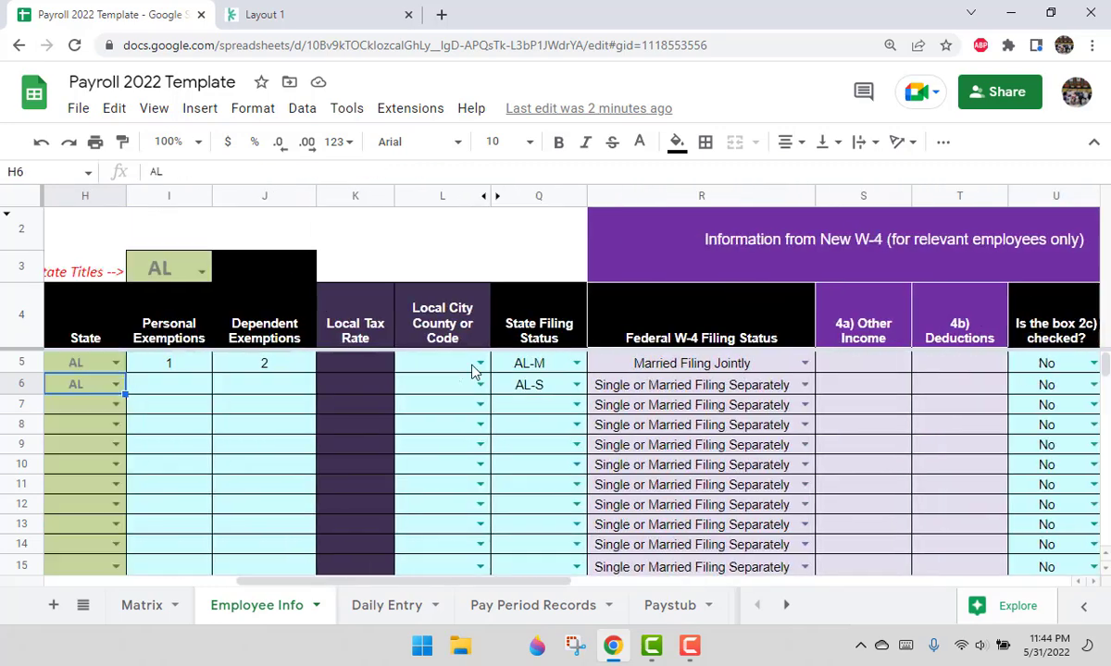
{"action": "key", "text": "shift+Tab"}
{"action": "key", "text": "shift+Tab"}
{"action": "key", "text": "shift+Tab"}
{"action": "key", "text": "shift+Tab"}
{"action": "key", "text": "shift+Tab"}
{"action": "key", "text": "shift+Tab"}
{"action": "key", "text": "shift+Tab"}
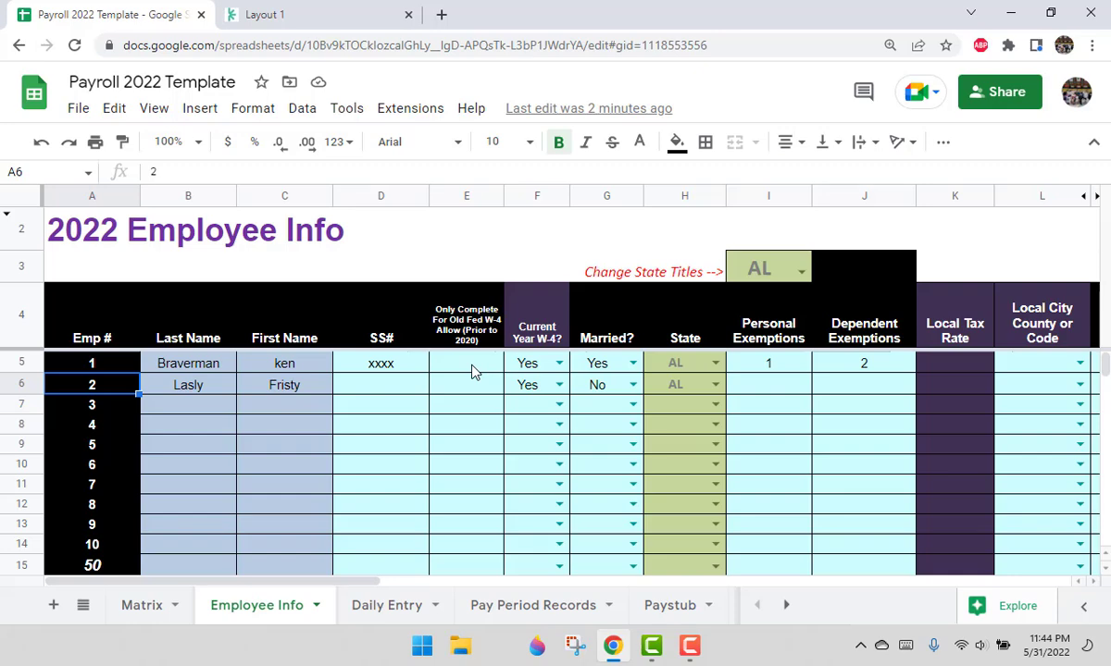
{"action": "left_click", "coordinate": [537, 387]}
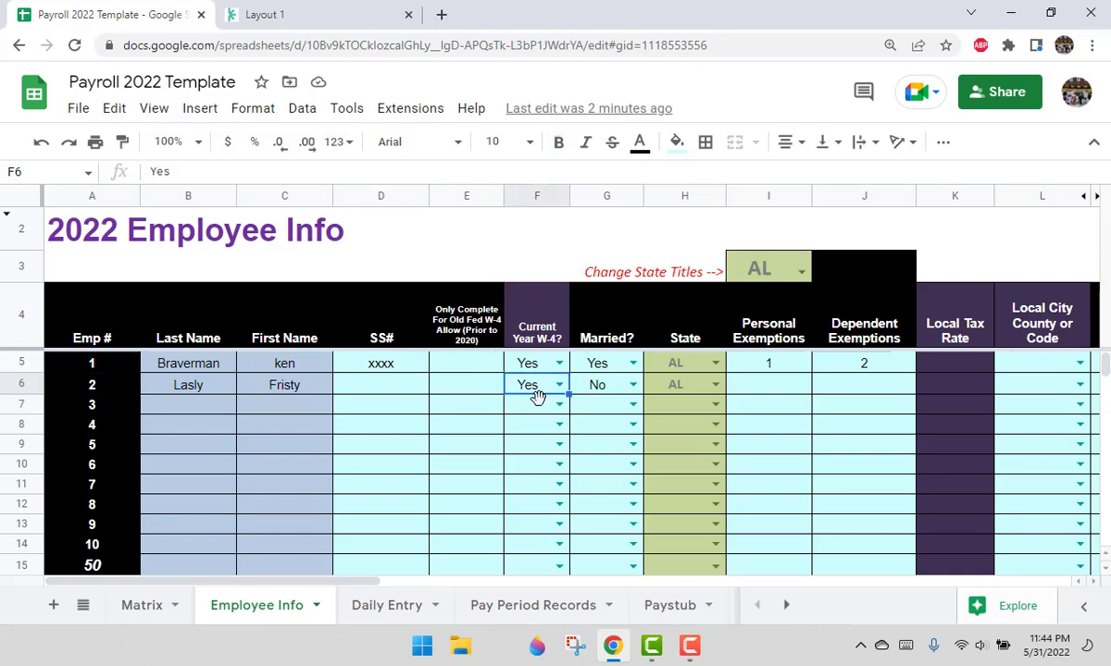
Step: Switch to the Alabama Form A4 PDF and examine the withholding exemption instructions for lines 1 to 4 at a larger zoom
{"action": "left_click", "coordinate": [311, 27]}
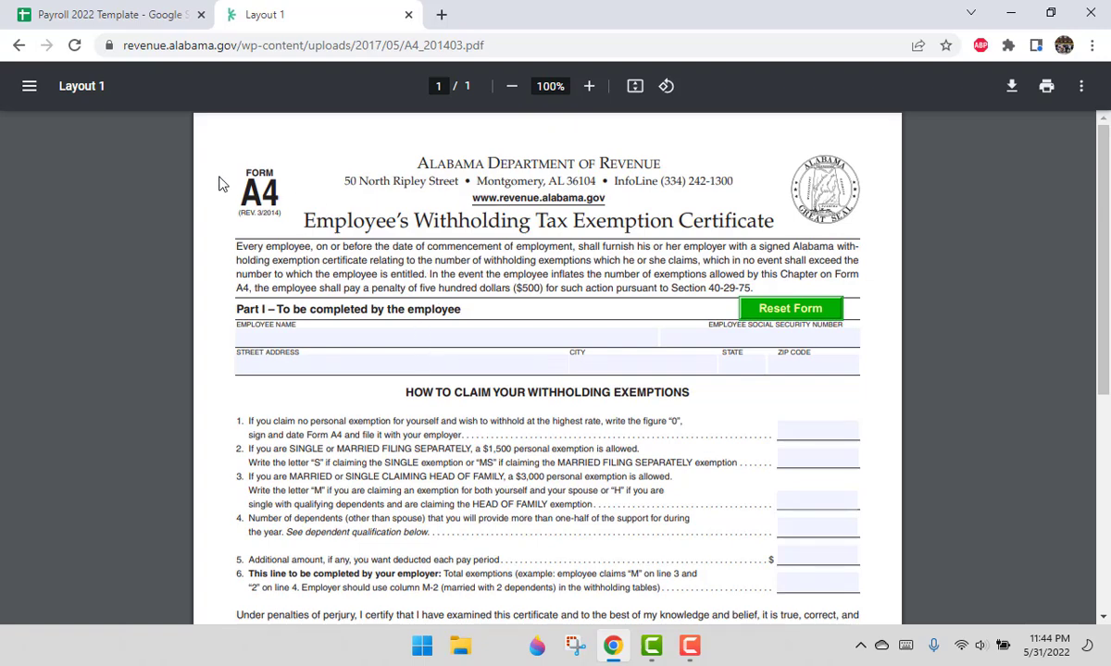
{"action": "left_click_drag", "start_coordinate": [219, 183], "coordinate": [470, 248]}
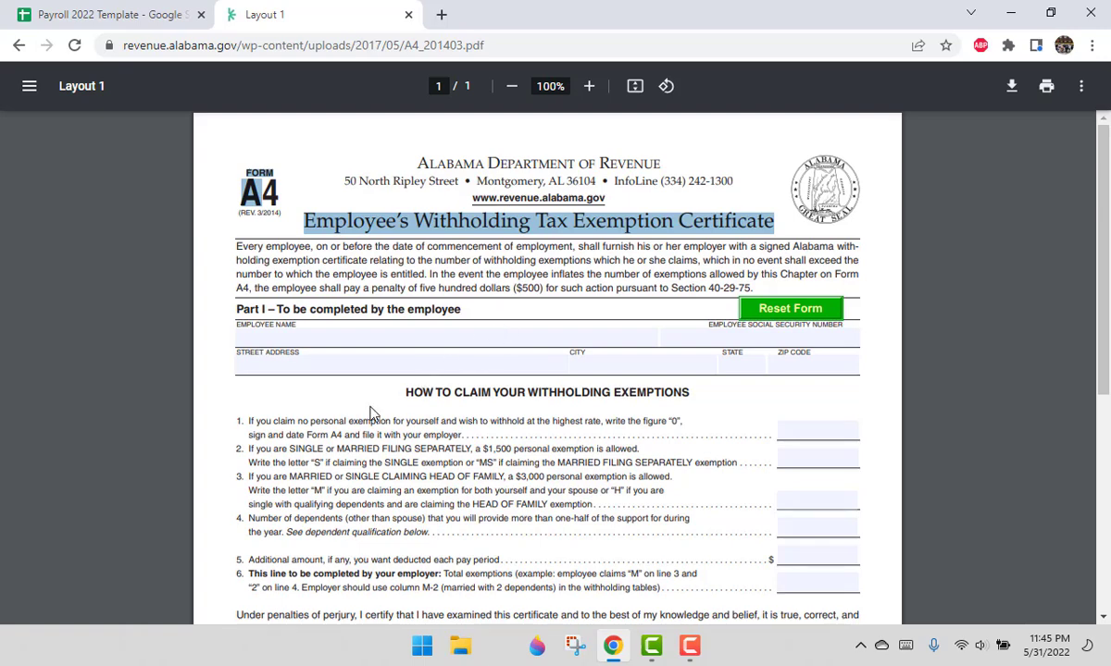
{"action": "left_click_drag", "start_coordinate": [249, 421], "coordinate": [562, 465]}
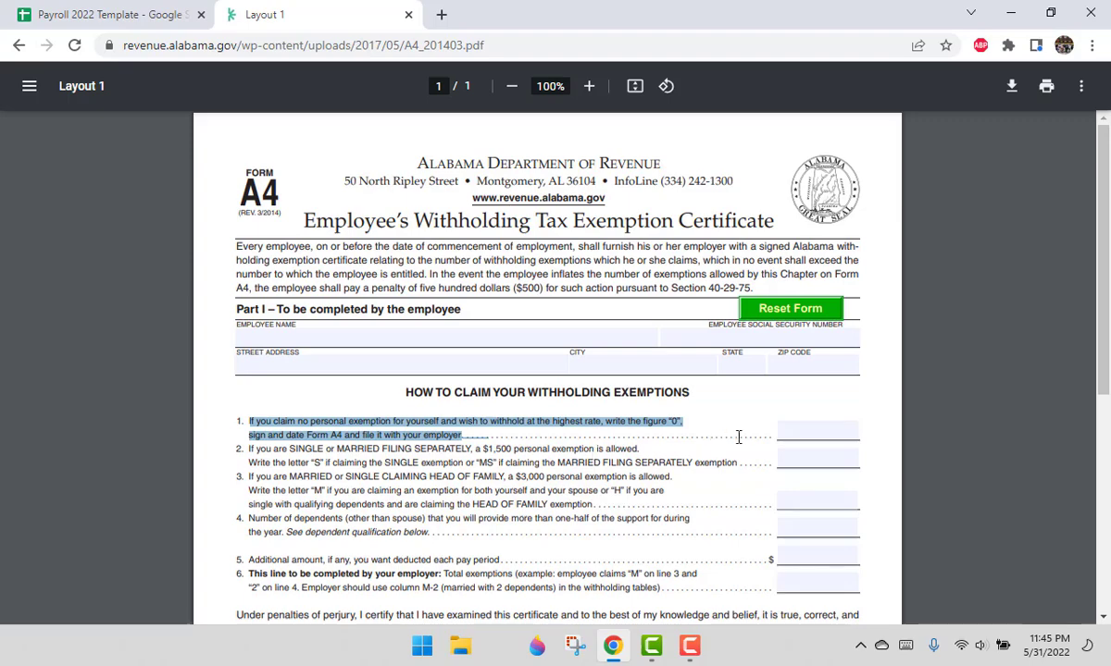
{"action": "scroll", "coordinate": [739, 455], "scroll_direction": "up", "scroll_amount": 3, "text": "ctrl"}
{"action": "scroll", "coordinate": [710, 455], "scroll_direction": "down", "scroll_amount": 3}
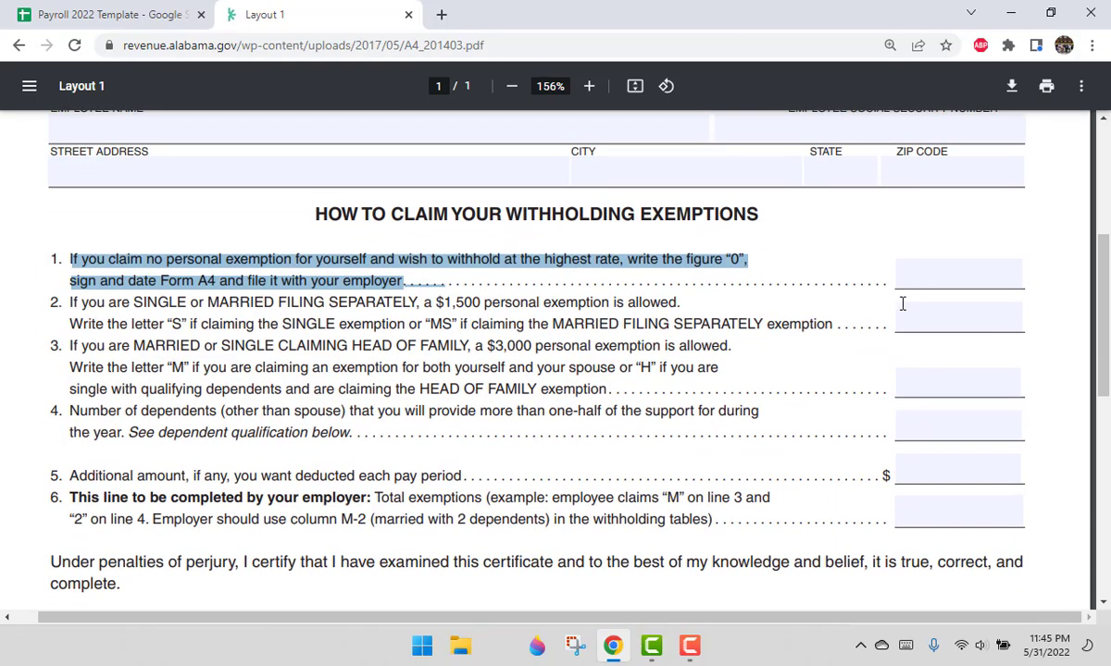
{"action": "left_click", "coordinate": [921, 272]}
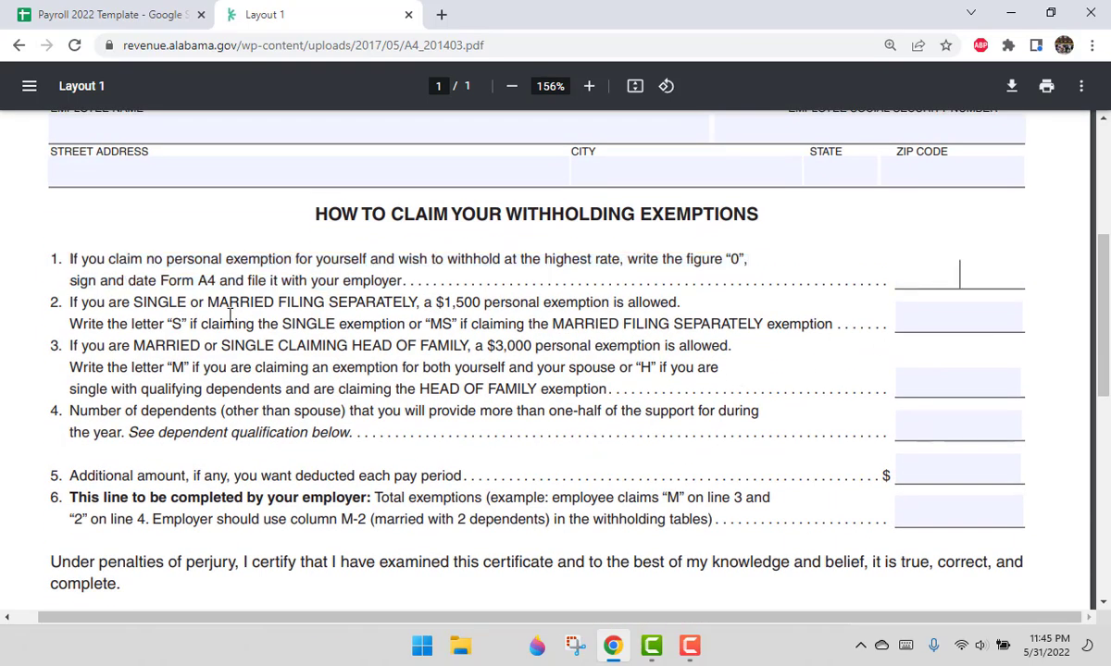
{"action": "left_click_drag", "start_coordinate": [167, 326], "coordinate": [253, 325]}
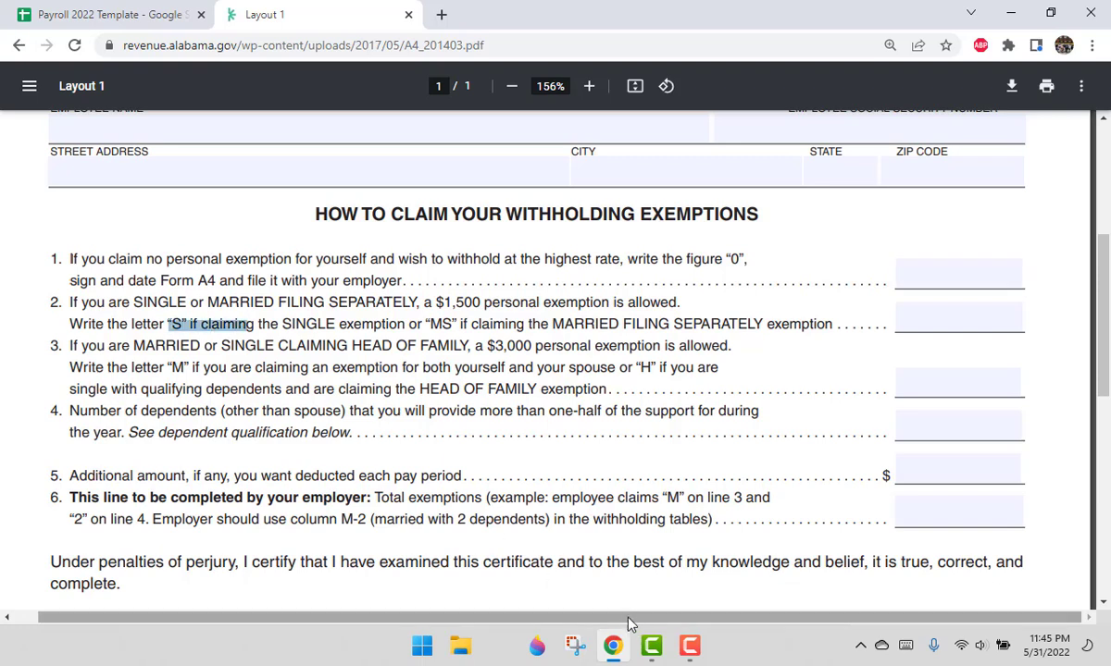
{"action": "left_click_drag", "start_coordinate": [100, 413], "coordinate": [373, 418]}
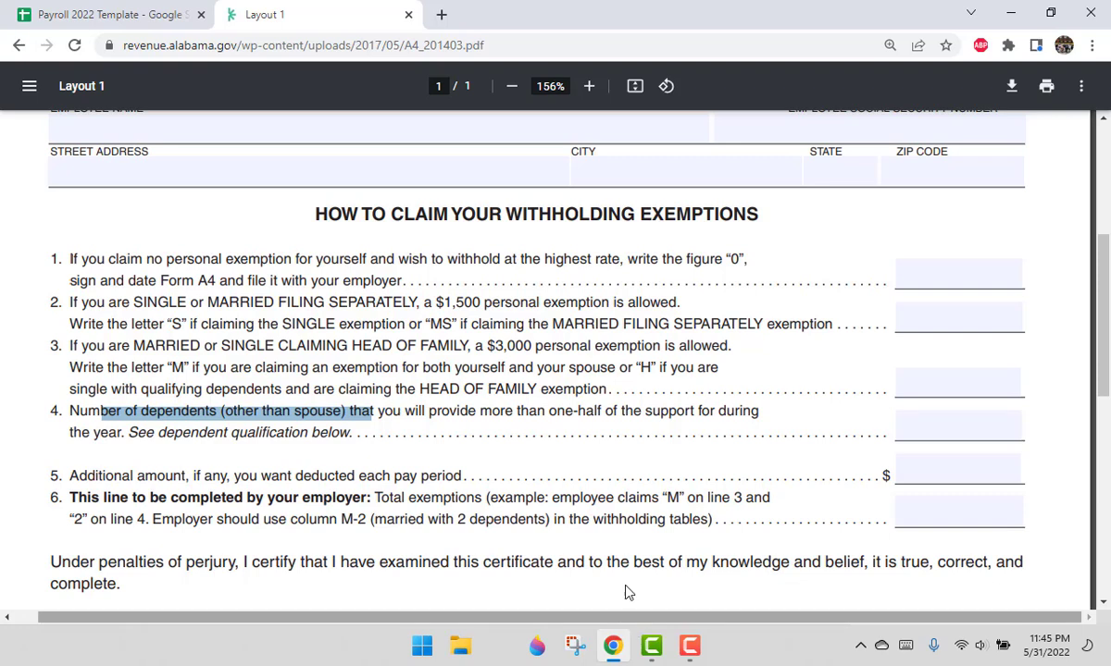
Step: Return to the payroll spreadsheet, enter 0 as the second employee's Personal Exemptions and replace it with 1
{"action": "left_click", "coordinate": [124, 14]}
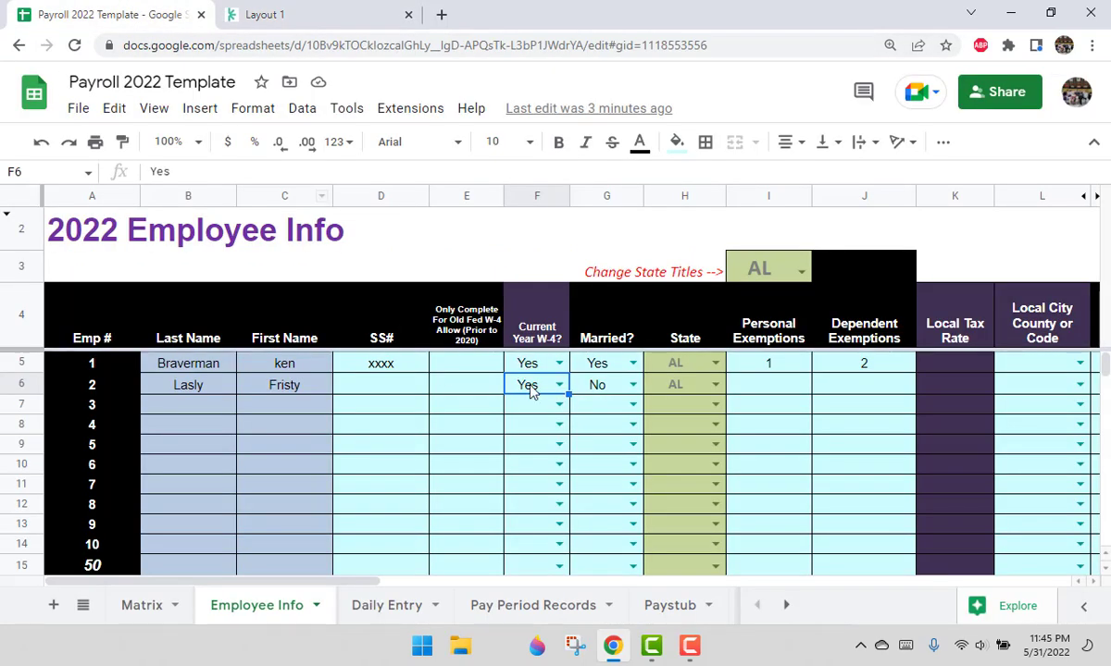
{"action": "left_click", "coordinate": [769, 336]}
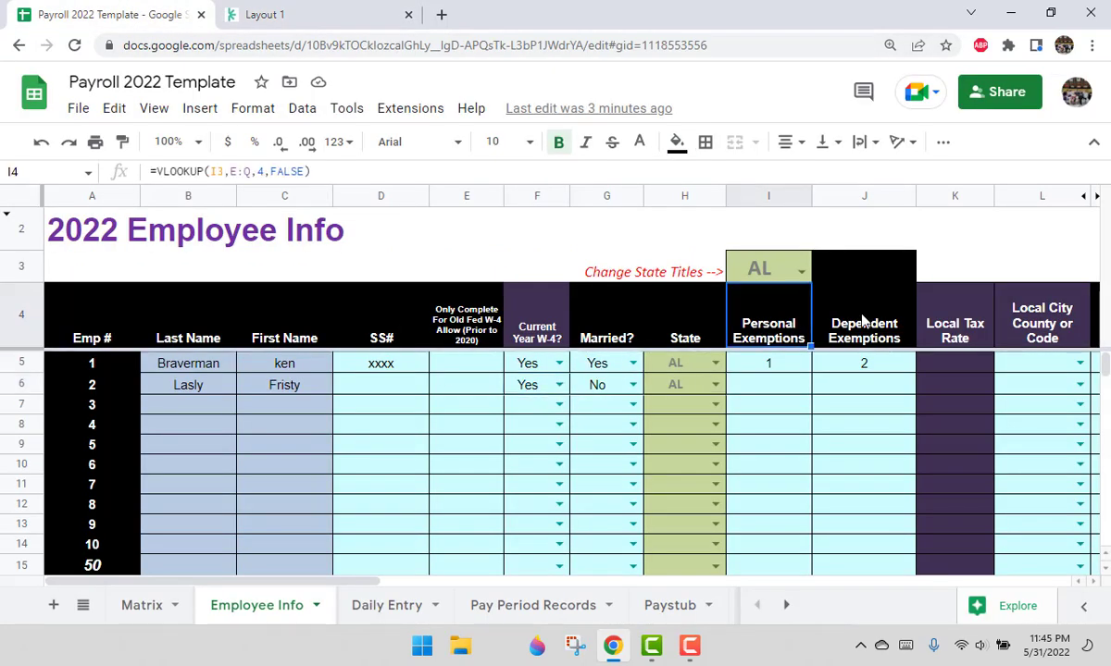
{"action": "key", "text": "Down"}
{"action": "key", "text": "Down"}
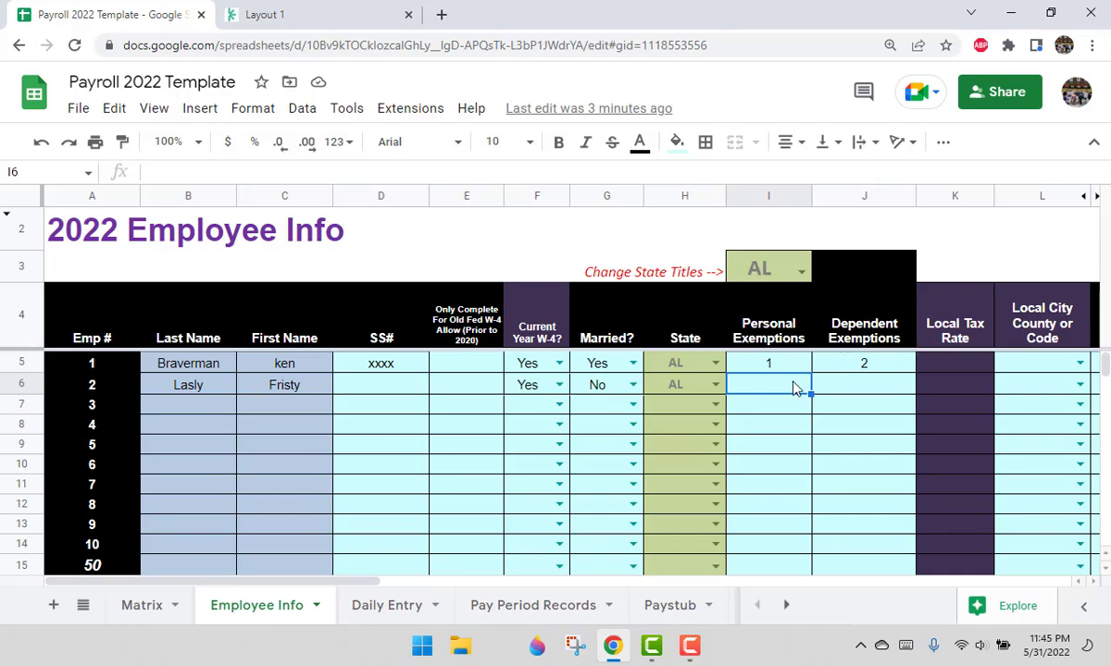
{"action": "type", "text": "0"}
{"action": "key", "text": "Return"}
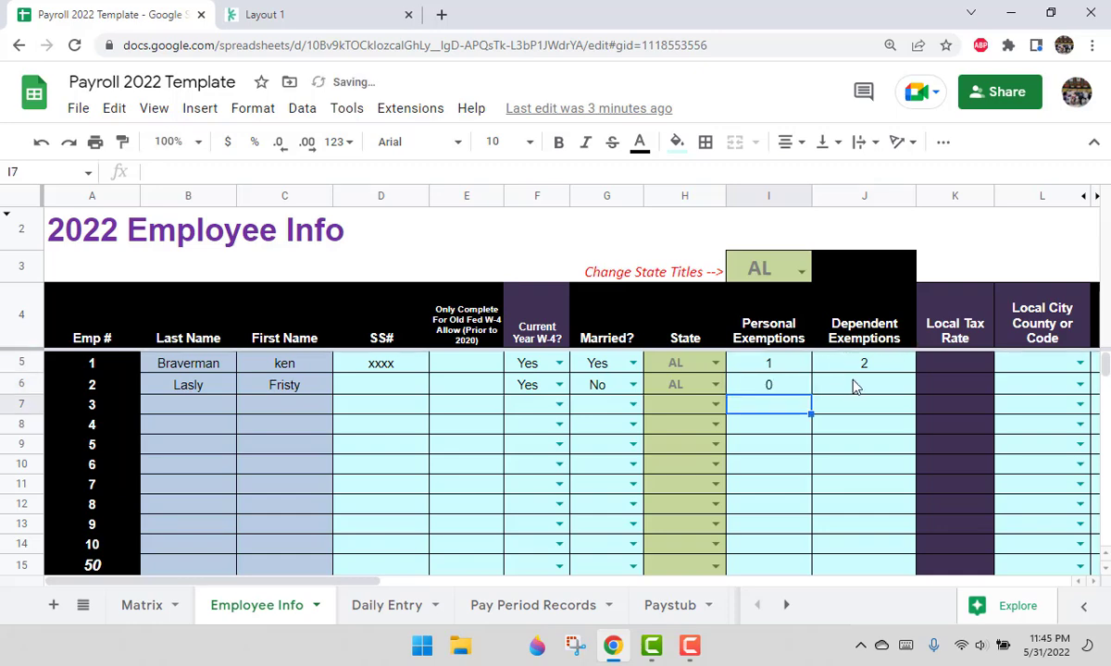
{"action": "key", "text": "Up"}
{"action": "type", "text": "1"}
Step: Set the second employee's Dependent Exemptions to 3 and Personal Exemptions to 0
{"action": "left_click", "coordinate": [855, 387]}
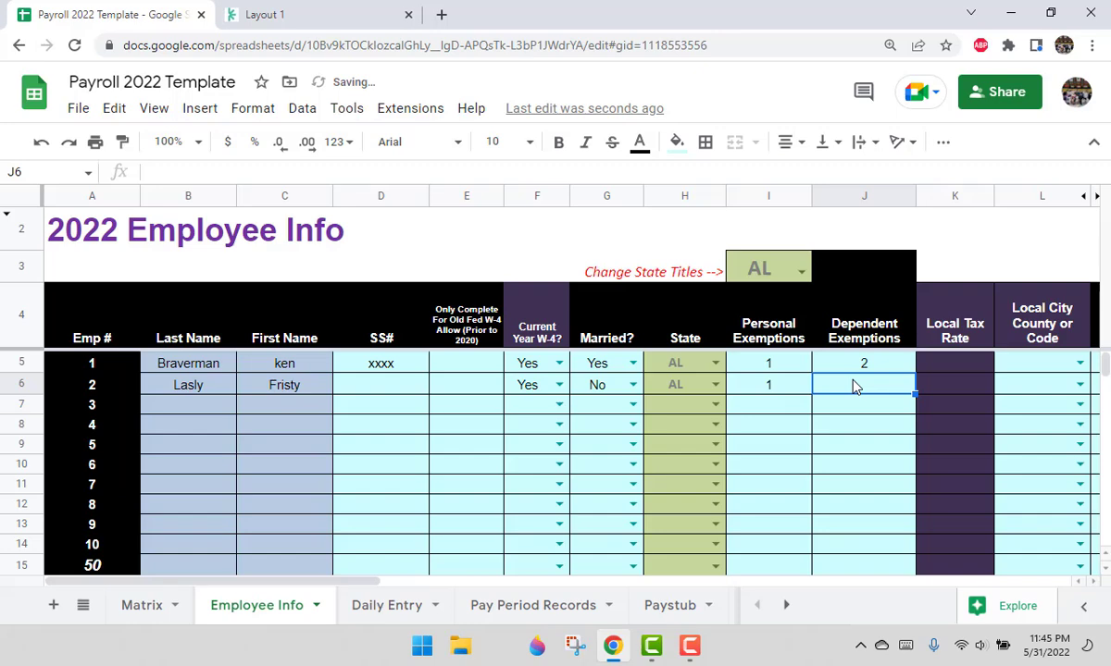
{"action": "type", "text": "3"}
{"action": "key", "text": "Return"}
{"action": "key", "text": "Left"}
{"action": "key", "text": "Up"}
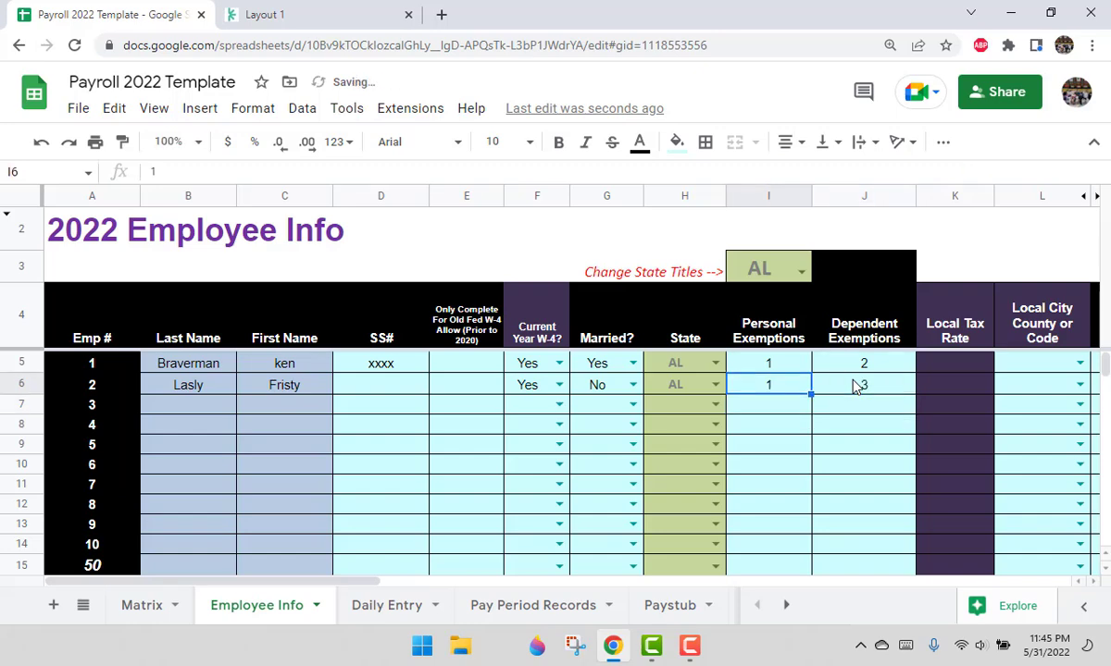
{"action": "type", "text": "0"}
{"action": "key", "text": "Right"}
Step: Set the second employee's State Filing Status to AL-MS
{"action": "key", "text": "Right"}
{"action": "key", "text": "Right"}
{"action": "key", "text": "Right"}
{"action": "key", "text": "Right"}
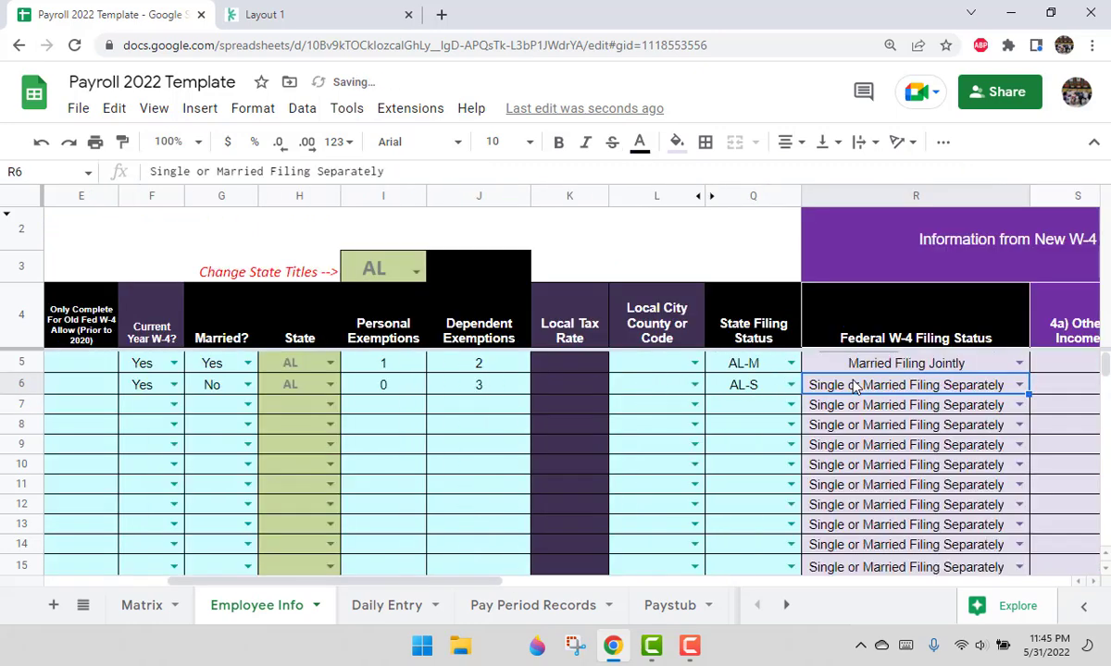
{"action": "left_click", "coordinate": [789, 387]}
{"action": "left_click", "coordinate": [789, 385]}
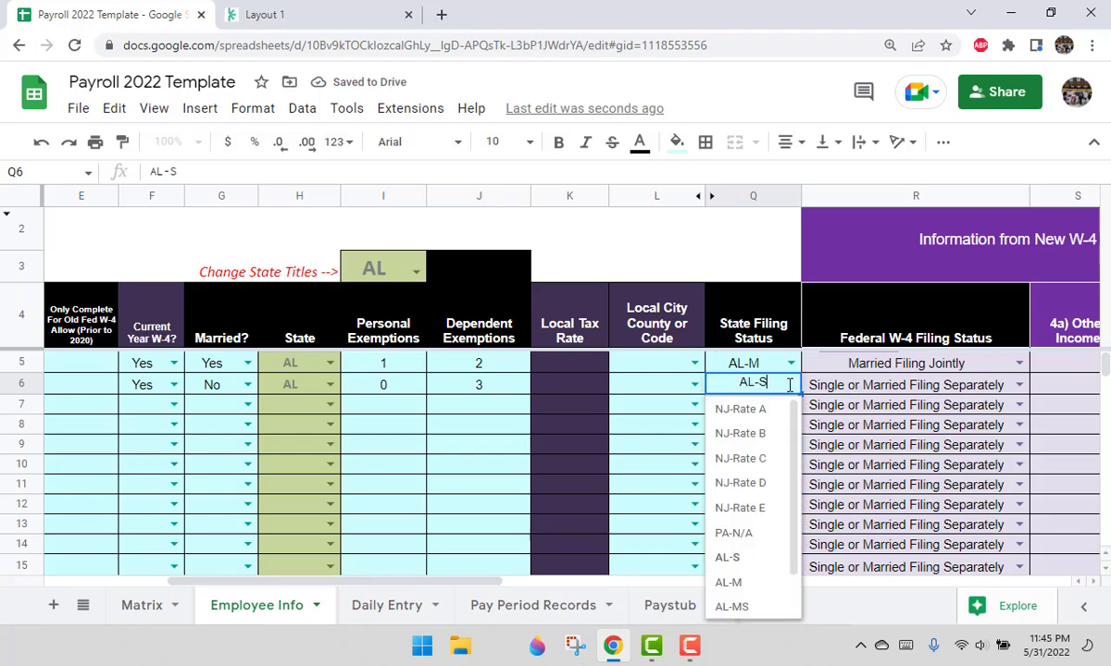
{"action": "scroll", "coordinate": [798, 571], "scroll_direction": "down", "scroll_amount": 2}
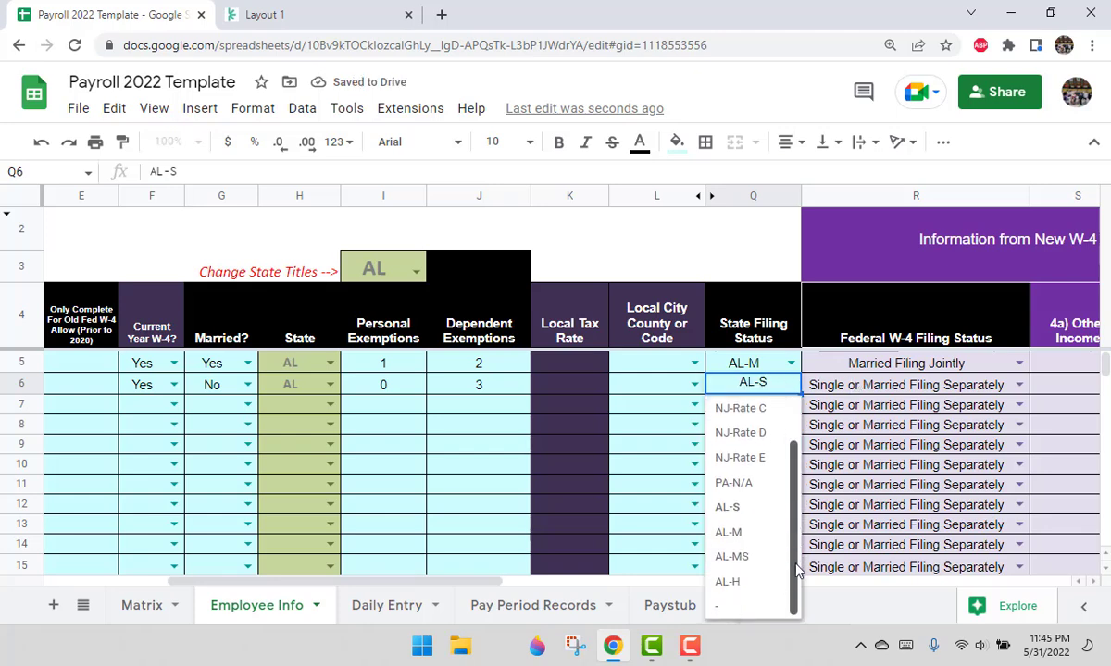
{"action": "left_click", "coordinate": [776, 330]}
{"action": "left_click", "coordinate": [777, 388]}
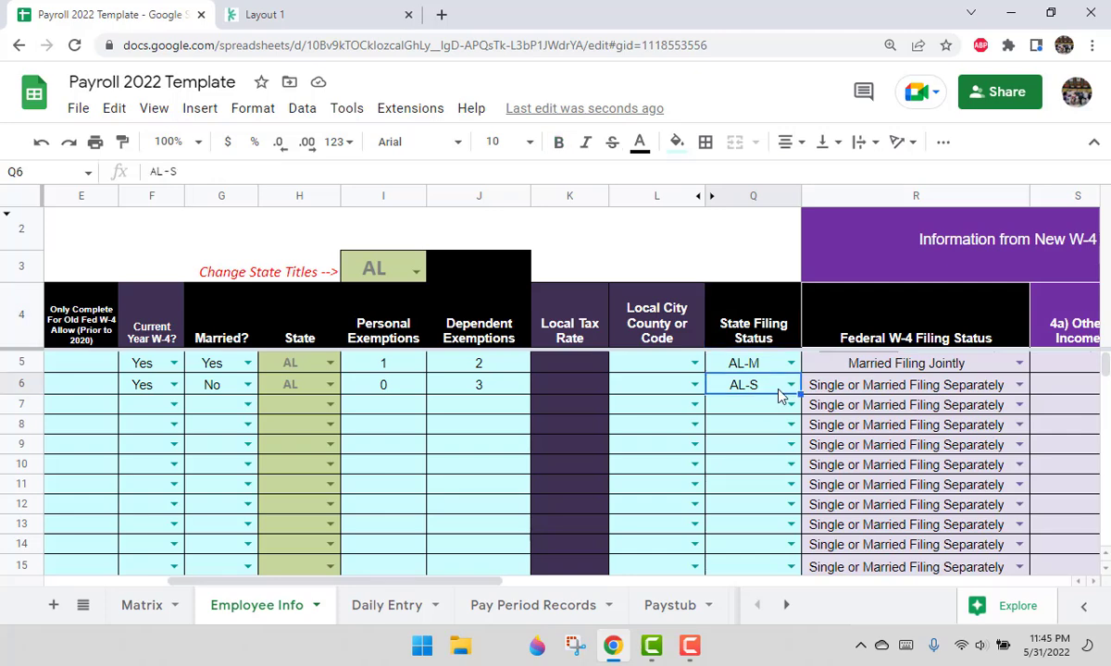
{"action": "left_click", "coordinate": [785, 387]}
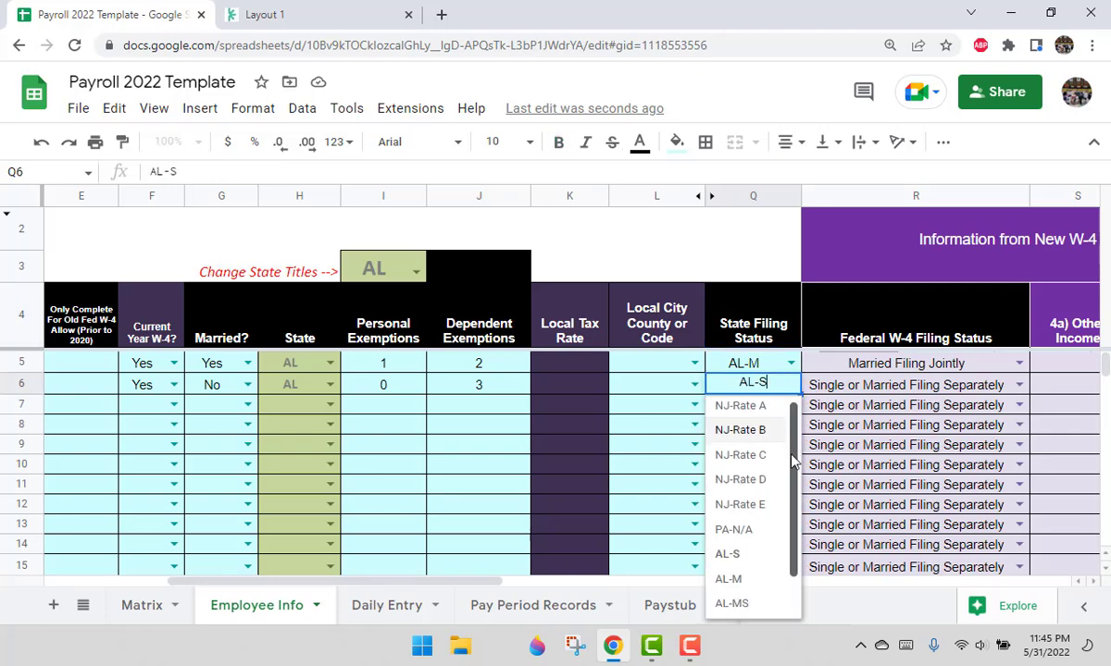
{"action": "scroll", "coordinate": [793, 460], "scroll_direction": "down", "scroll_amount": 1}
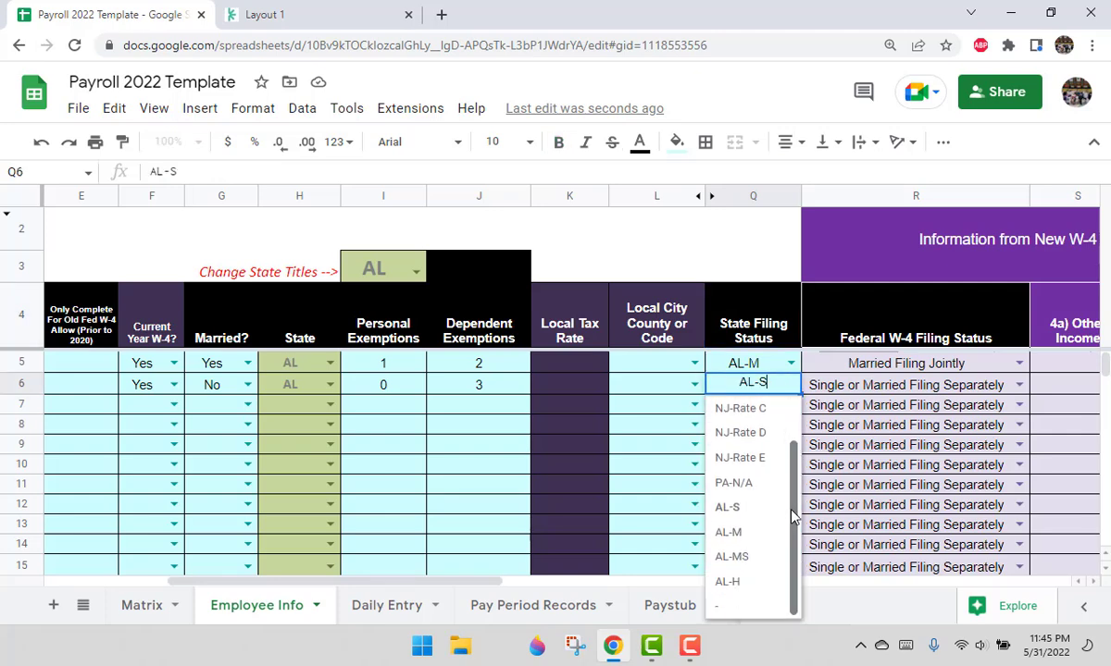
{"action": "left_click", "coordinate": [731, 556]}
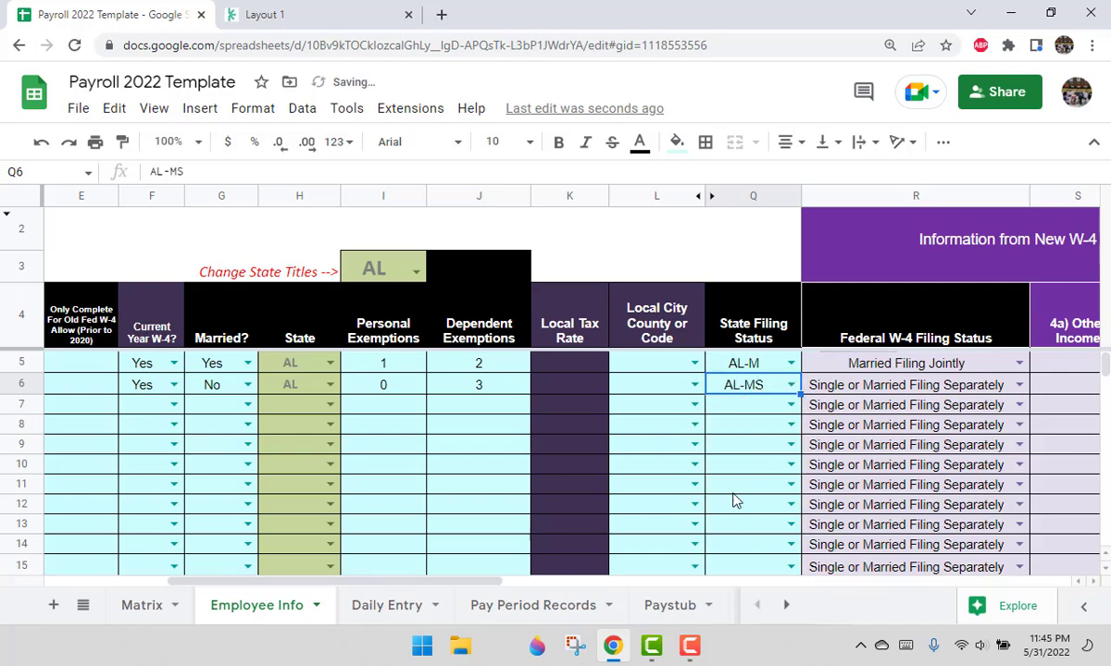
{"action": "left_click", "coordinate": [740, 407]}
{"action": "left_click", "coordinate": [746, 384]}
Step: Review the second employee's federal W-4 fields up to the Step 3 dependents amount, and go back to the Last Name cell
{"action": "left_click", "coordinate": [874, 382]}
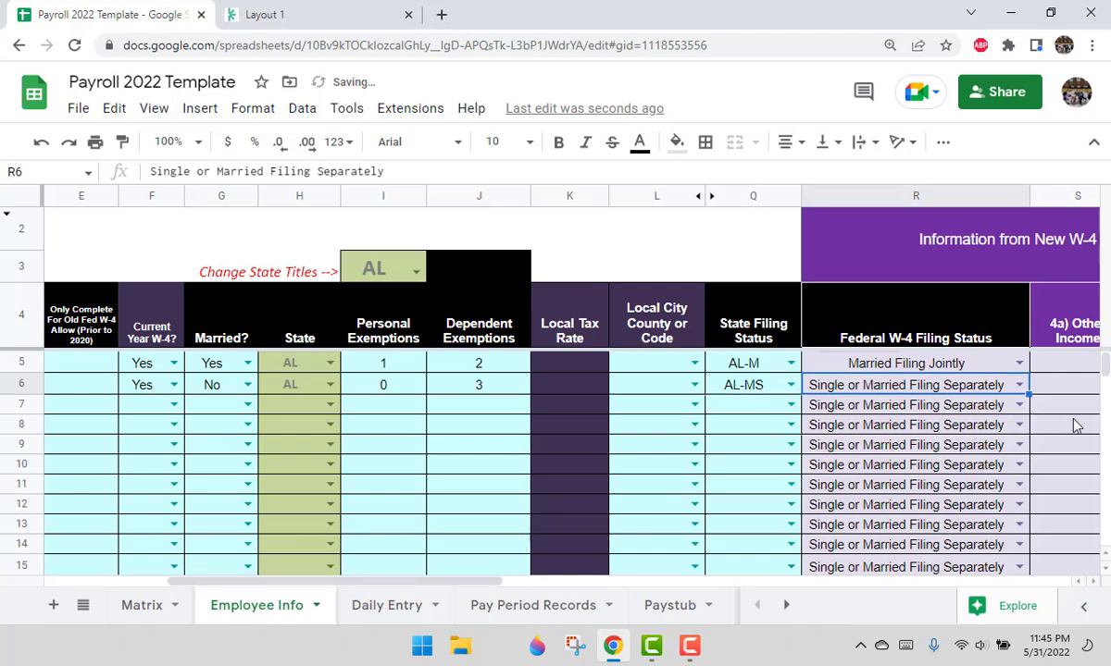
{"action": "key", "text": "Right"}
{"action": "key", "text": "Right"}
{"action": "key", "text": "Right"}
{"action": "key", "text": "Right"}
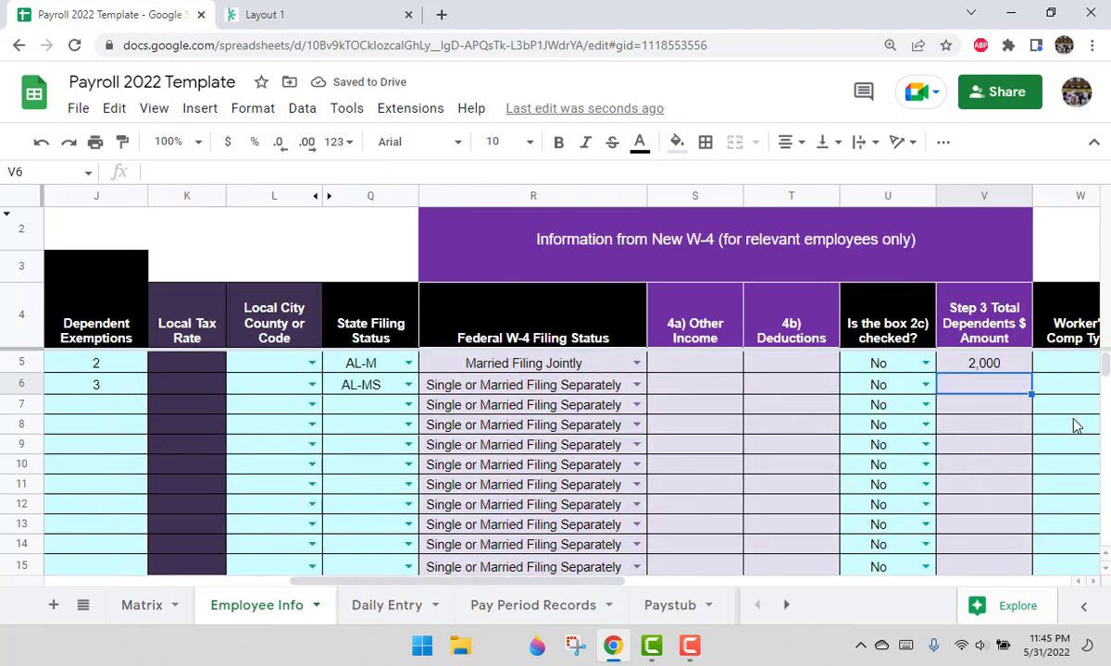
{"action": "key", "text": "Left"}
{"action": "key", "text": "Left"}
{"action": "key", "text": "Left"}
{"action": "key", "text": "Left"}
{"action": "key", "text": "Left"}
{"action": "key", "text": "Left"}
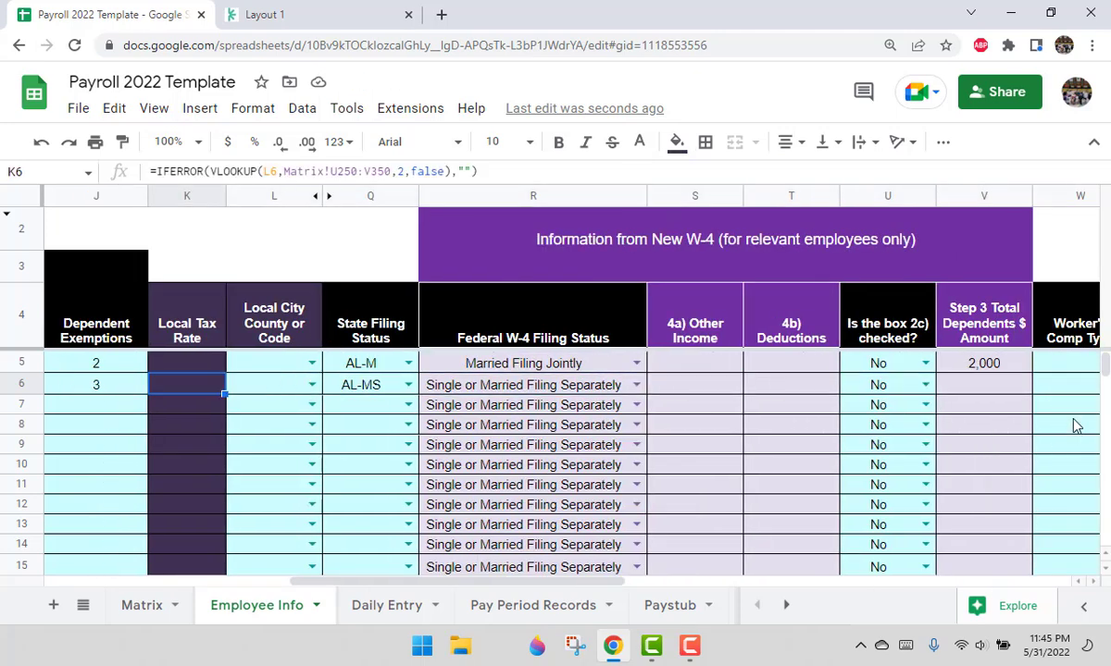
{"action": "key", "text": "Left"}
{"action": "key", "text": "Left"}
{"action": "key", "text": "Left"}
{"action": "key", "text": "Left"}
{"action": "key", "text": "Left"}
{"action": "key", "text": "Left"}
{"action": "key", "text": "Left"}
{"action": "key", "text": "Left"}
{"action": "key", "text": "Left"}
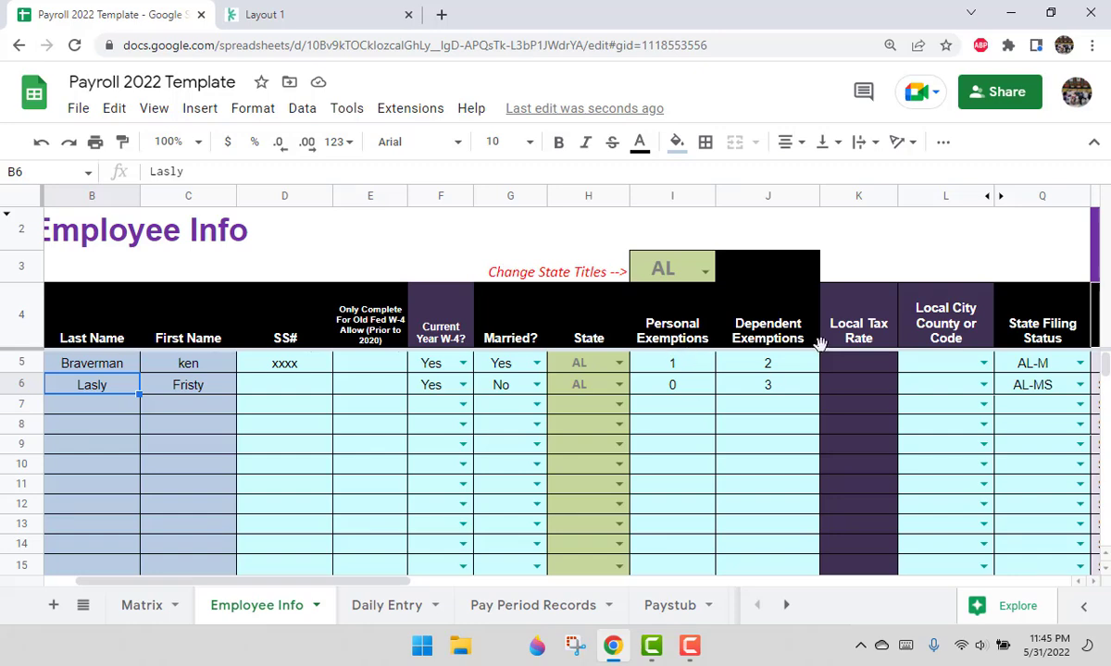
Step: Open the Daily Entry sheet and review its employee name, date and overtime hours columns
{"action": "left_click", "coordinate": [356, 604]}
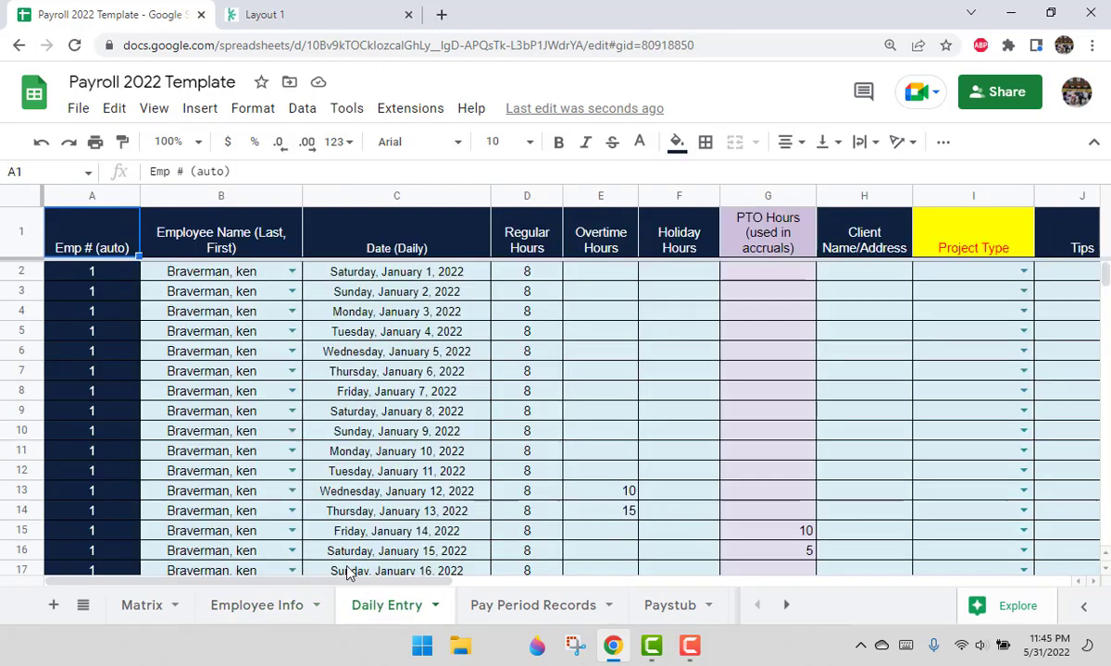
{"action": "left_click", "coordinate": [412, 330]}
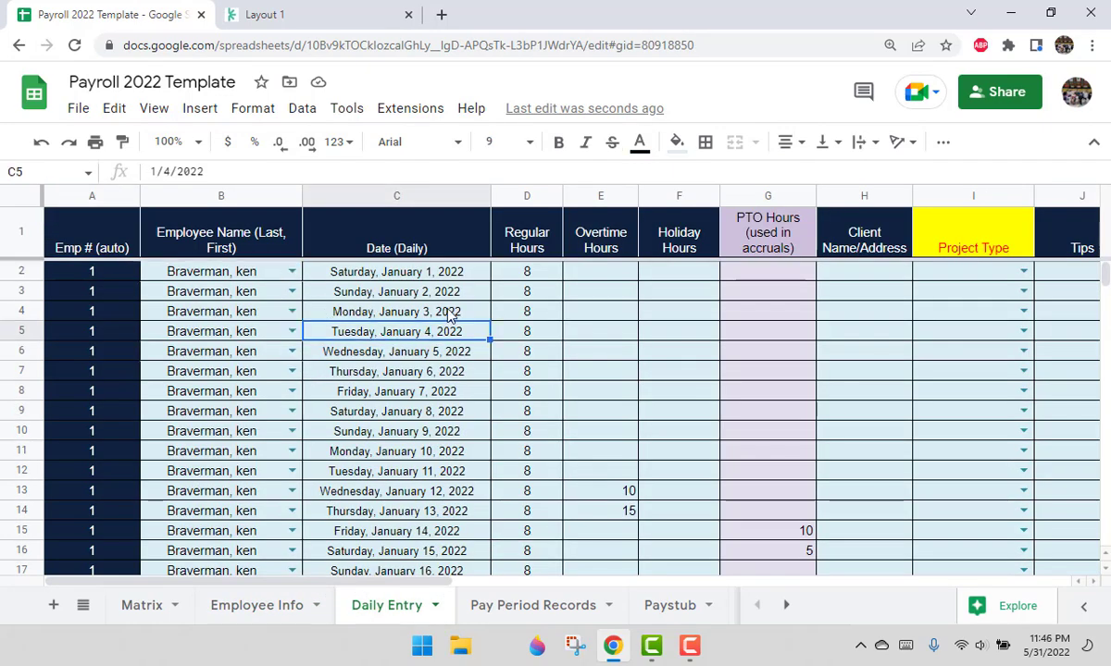
{"action": "left_click", "coordinate": [287, 292]}
{"action": "left_click", "coordinate": [292, 292]}
{"action": "left_click", "coordinate": [398, 292]}
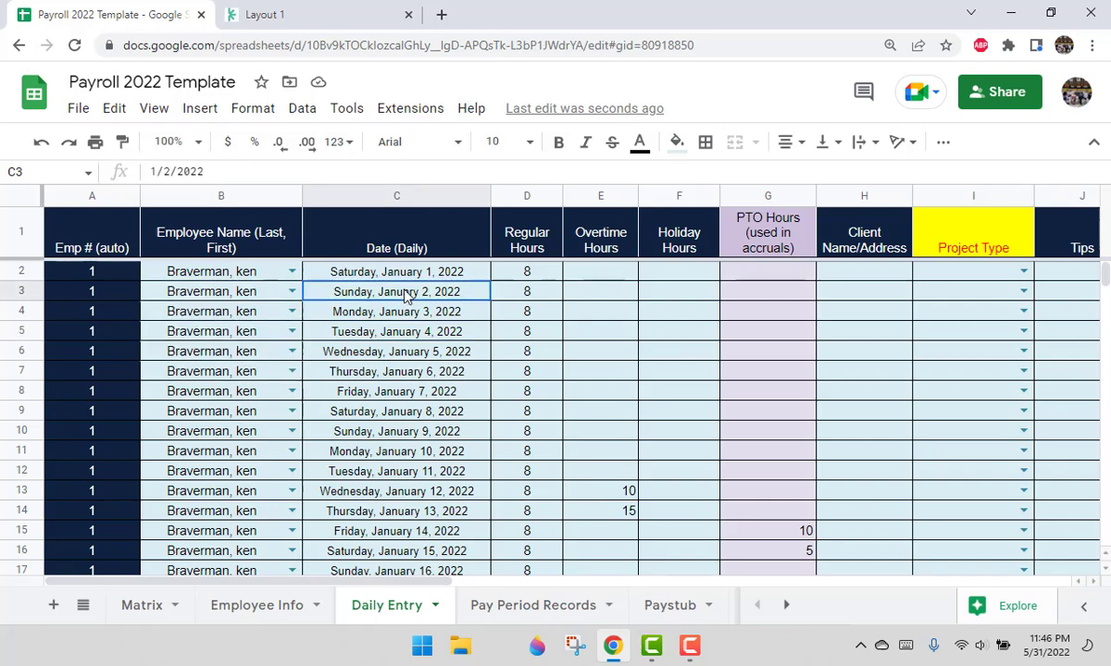
{"action": "left_click", "coordinate": [637, 297]}
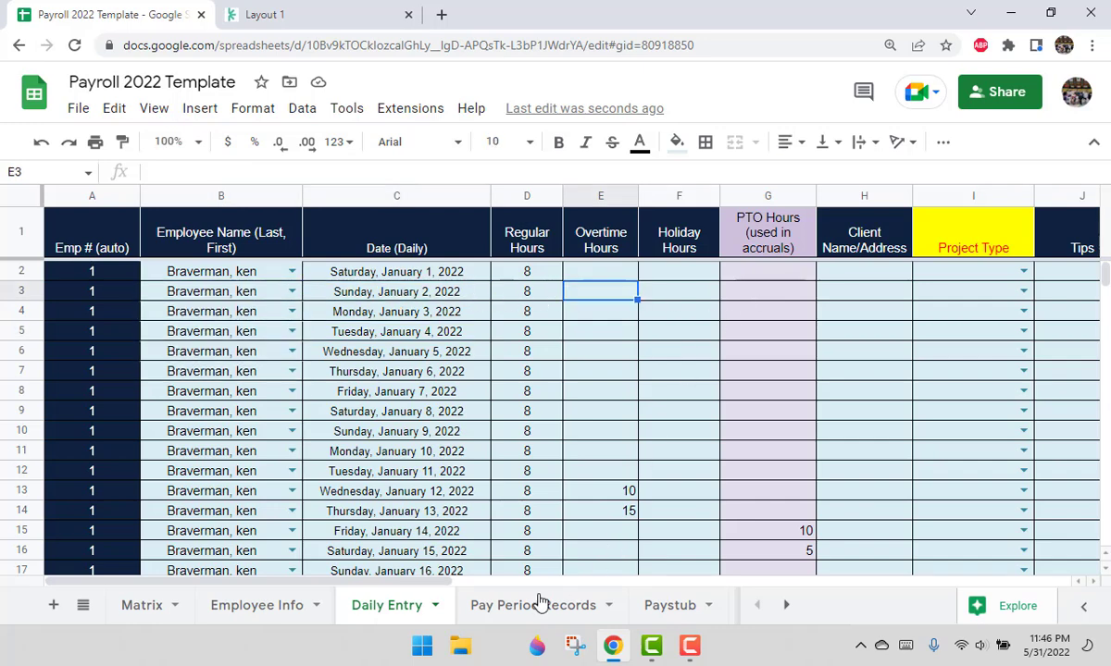
Step: Open the Pay Period Records sheet and review the first record's columns from the hours through Garnishments
{"action": "left_click", "coordinate": [511, 606]}
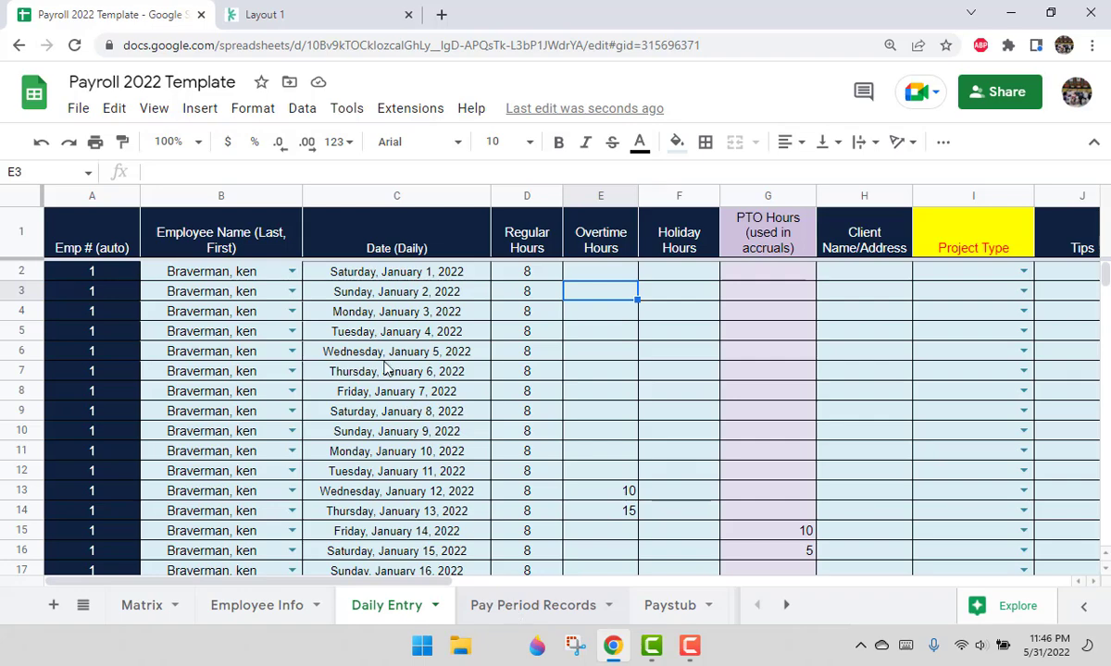
{"action": "key", "text": "Right"}
{"action": "key", "text": "Right"}
{"action": "key", "text": "Right"}
{"action": "key", "text": "Right"}
{"action": "key", "text": "Right"}
{"action": "key", "text": "Right"}
{"action": "key", "text": "Right"}
{"action": "key", "text": "Right"}
{"action": "key", "text": "Right"}
{"action": "key", "text": "Right"}
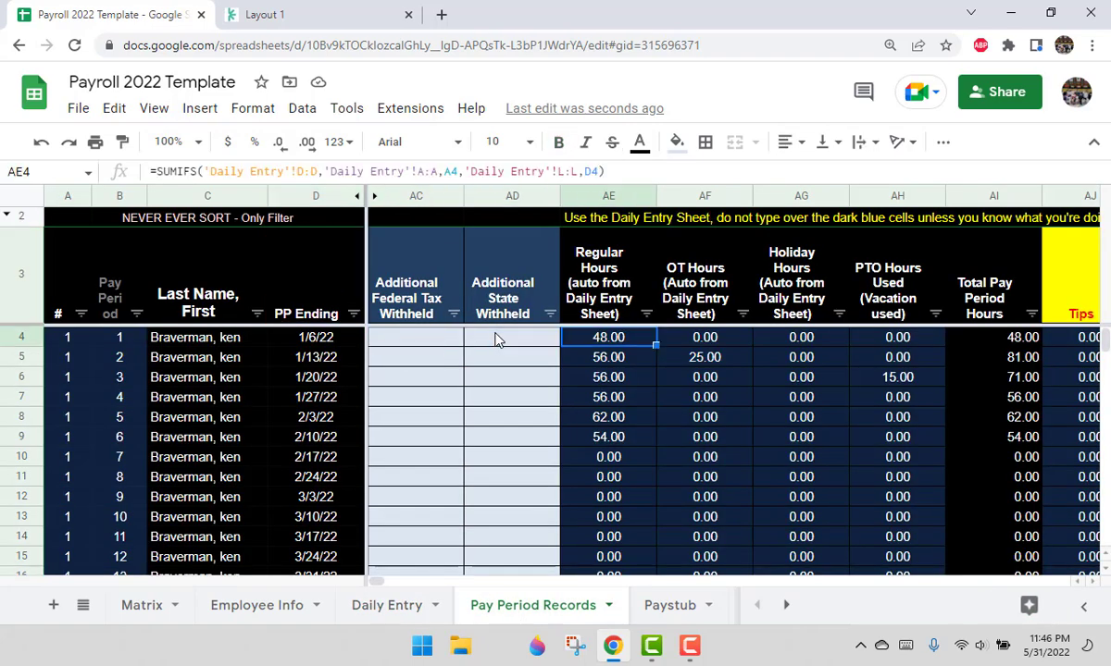
{"action": "key", "text": "Right"}
{"action": "key", "text": "Right"}
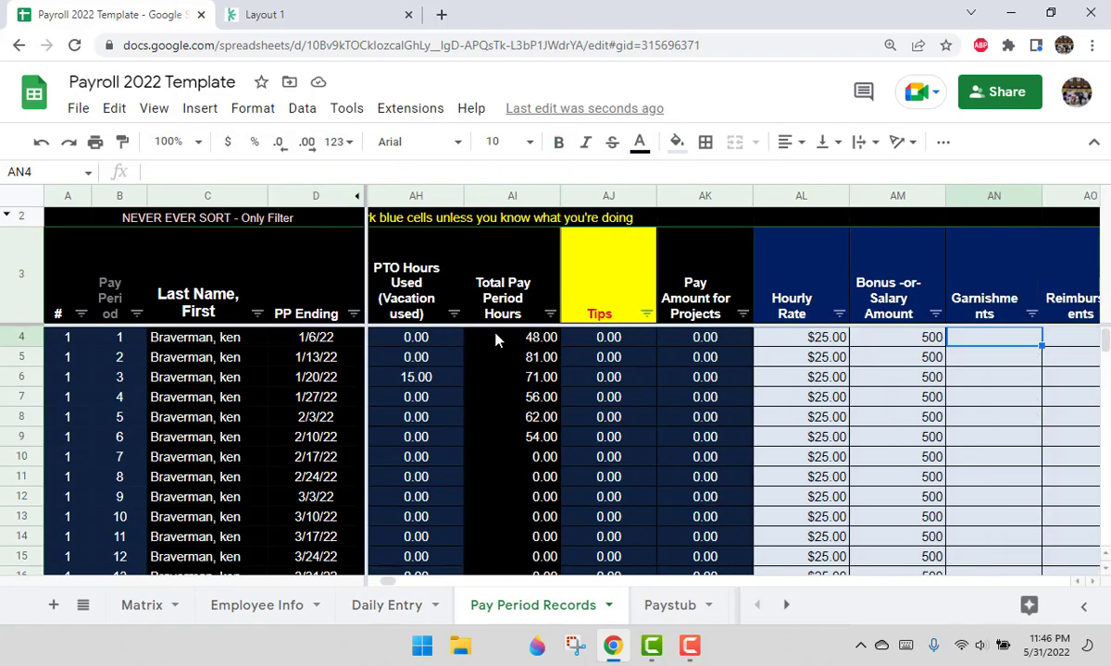
Step: Filter the PP Ending column to show only the 1/6/22 pay period
{"action": "left_click", "coordinate": [353, 315]}
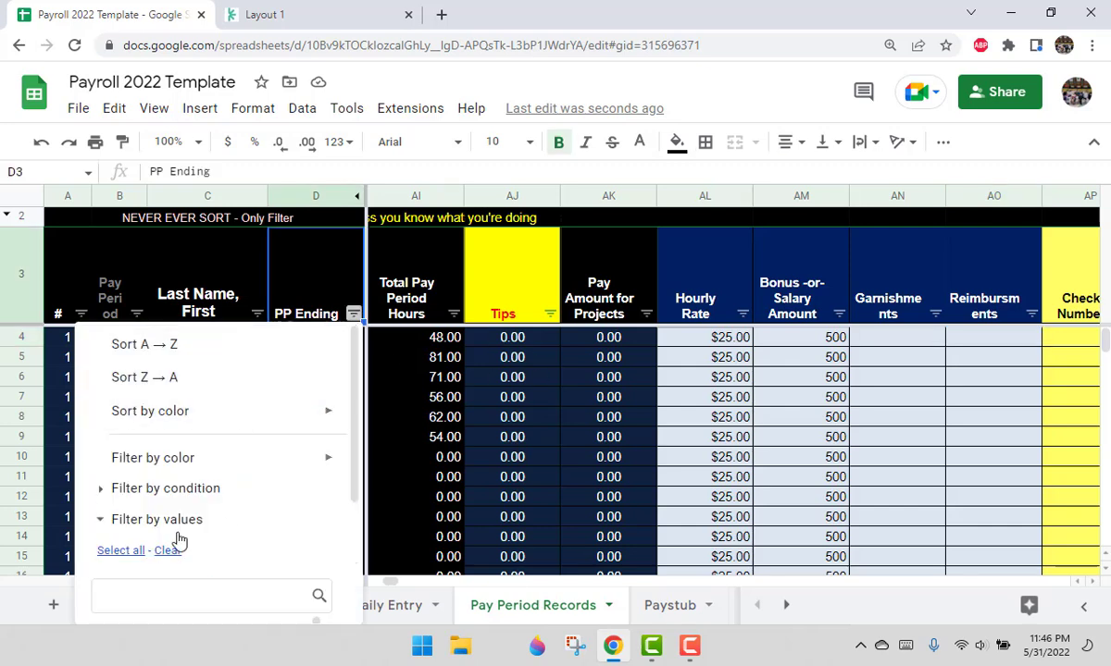
{"action": "scroll", "coordinate": [178, 540], "scroll_direction": "down", "scroll_amount": 2}
{"action": "left_click", "coordinate": [166, 359]}
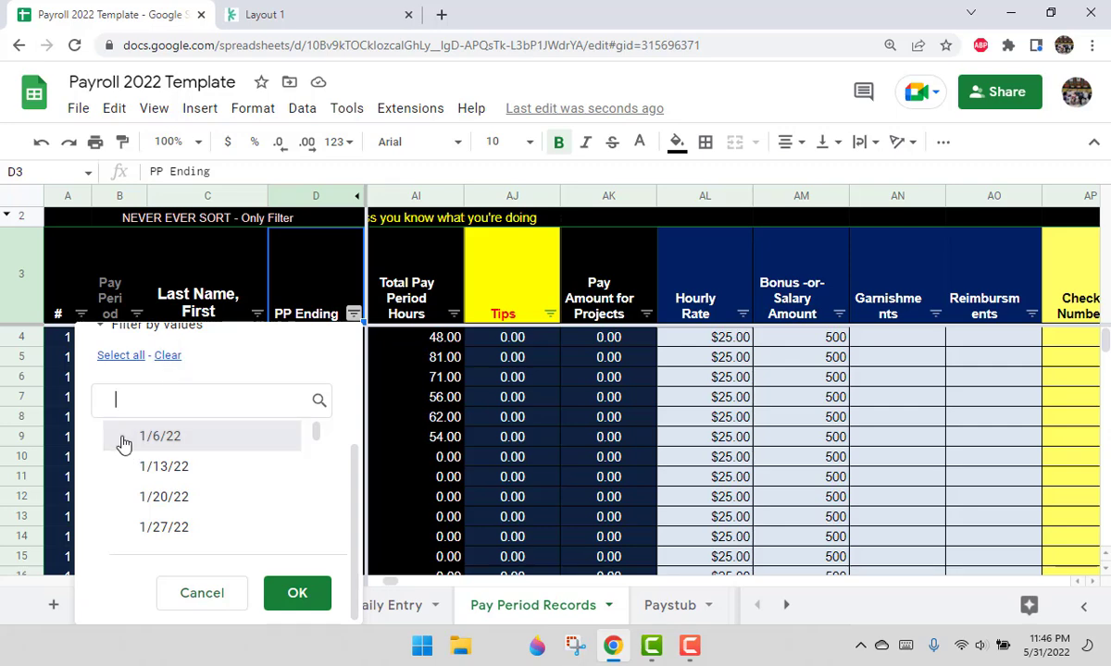
{"action": "left_click", "coordinate": [123, 441]}
{"action": "left_click", "coordinate": [294, 593]}
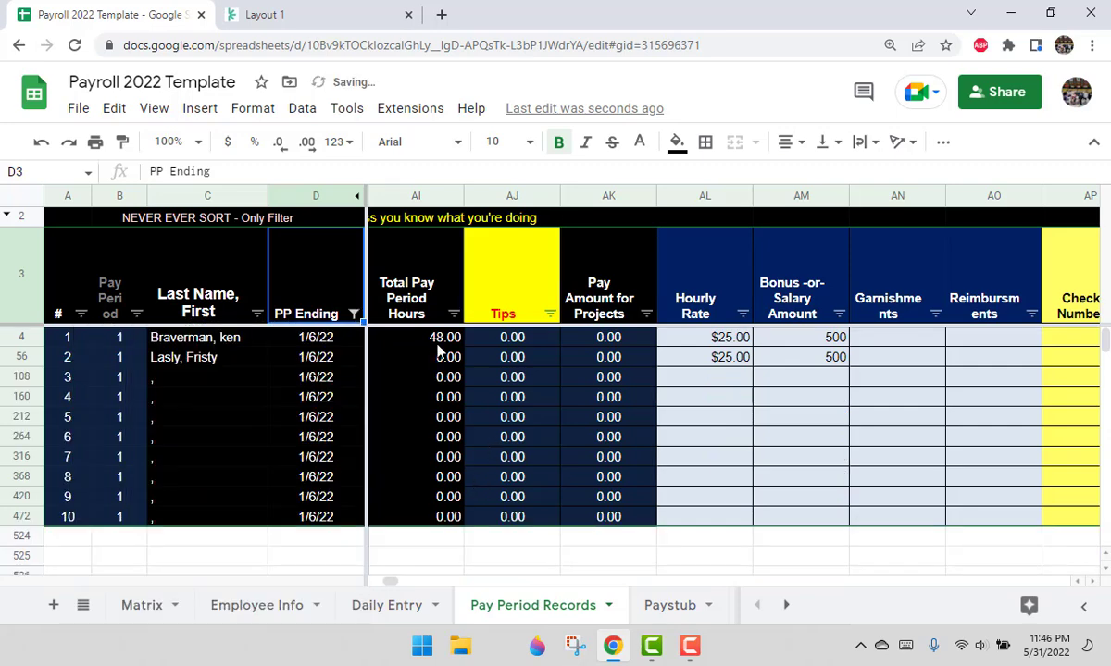
Step: Review the first employee's hours, pay rate and bonus columns for the 1/6/22 pay period, up to Check Number
{"action": "left_click", "coordinate": [669, 391]}
{"action": "left_click", "coordinate": [441, 342]}
{"action": "key", "text": "Left"}
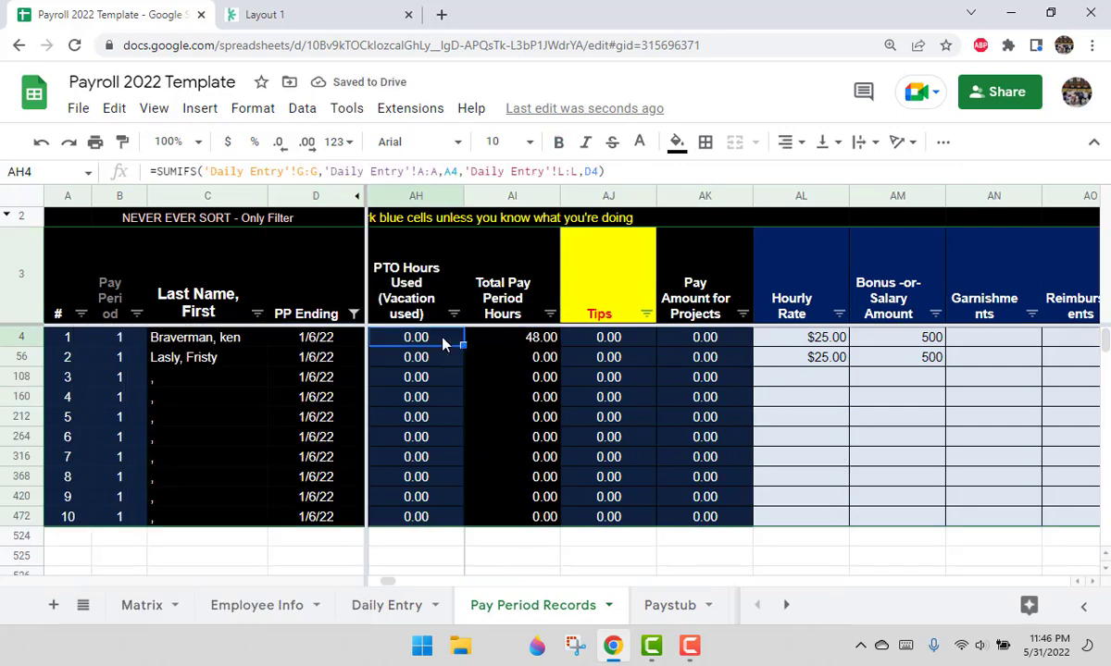
{"action": "key", "text": "Left"}
{"action": "key", "text": "Left"}
{"action": "key", "text": "Left"}
{"action": "key", "text": "Left"}
{"action": "key", "text": "Right"}
{"action": "key", "text": "Right"}
{"action": "key", "text": "Right"}
{"action": "key", "text": "Right"}
{"action": "key", "text": "Right"}
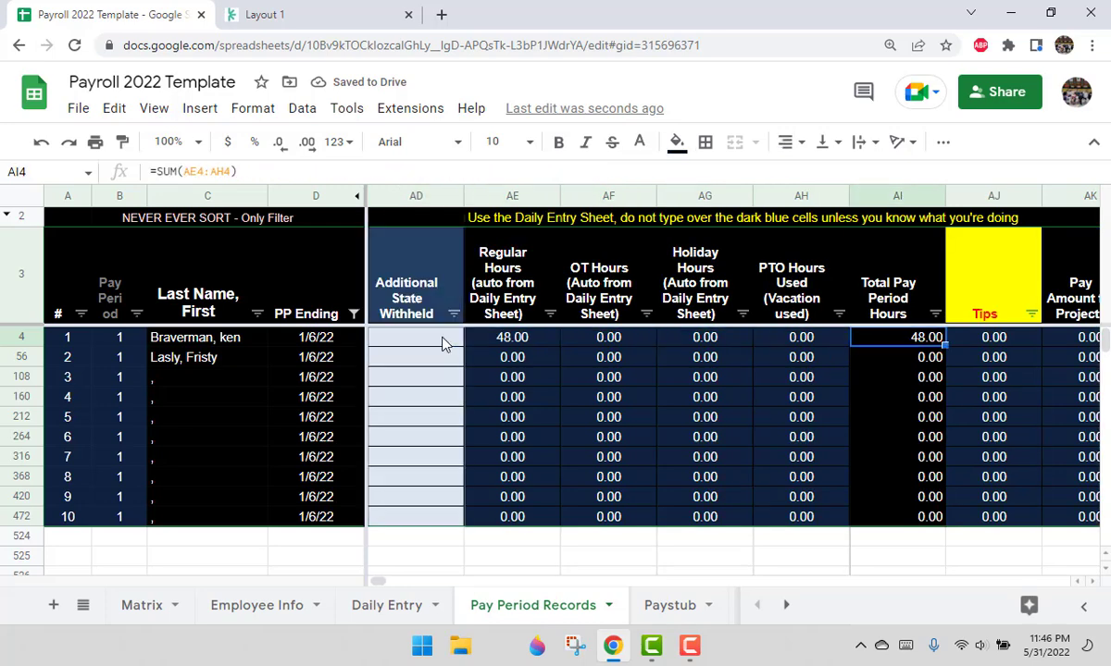
{"action": "key", "text": "Right"}
{"action": "key", "text": "Right"}
{"action": "key", "text": "Right"}
{"action": "key", "text": "Right"}
{"action": "key", "text": "Right"}
{"action": "key", "text": "Right"}
{"action": "key", "text": "Right"}
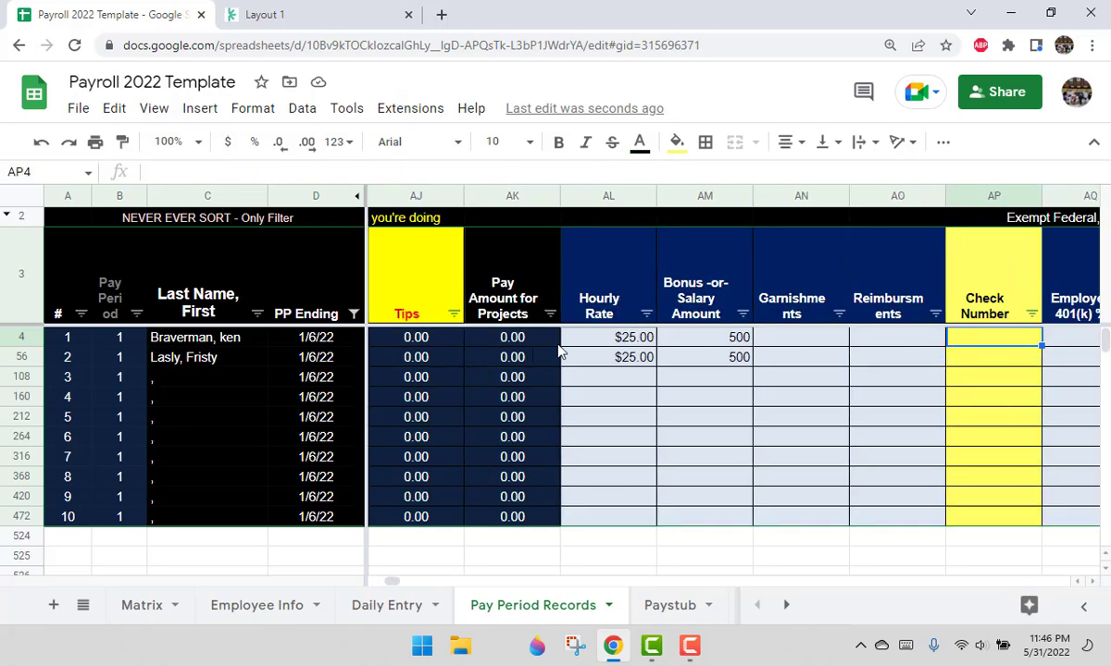
Step: Set the first employee's Bonus -or- Salary Amount to 1500 for the pay period ending 1/6/22
{"action": "left_click", "coordinate": [595, 340]}
{"action": "left_click", "coordinate": [720, 342]}
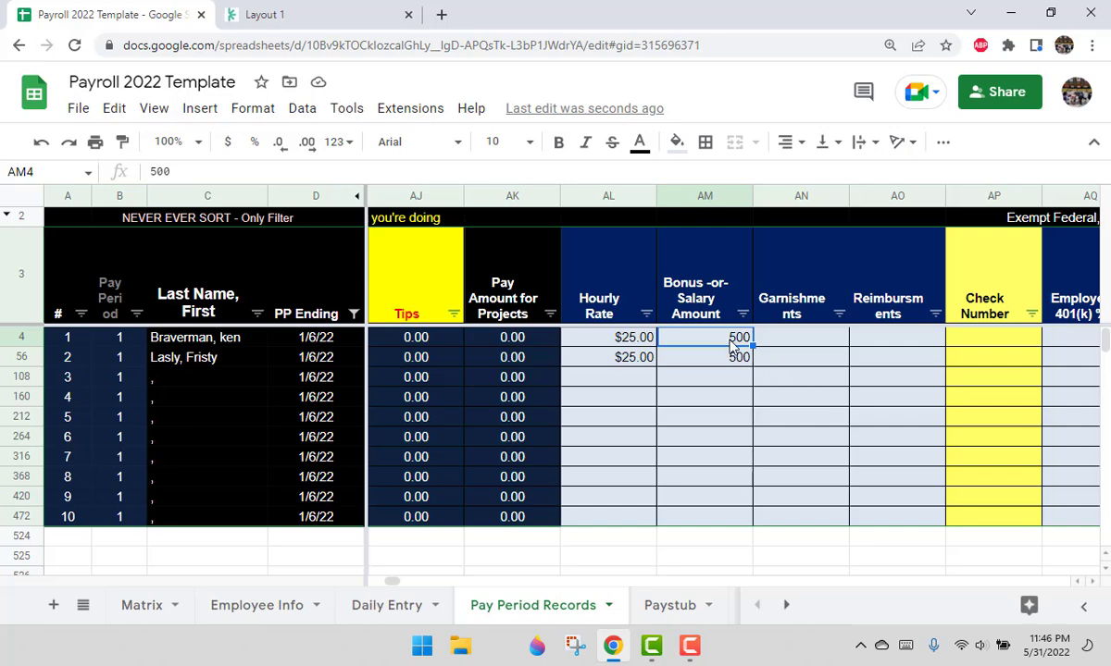
{"action": "type", "text": "1500"}
{"action": "key", "text": "Return"}
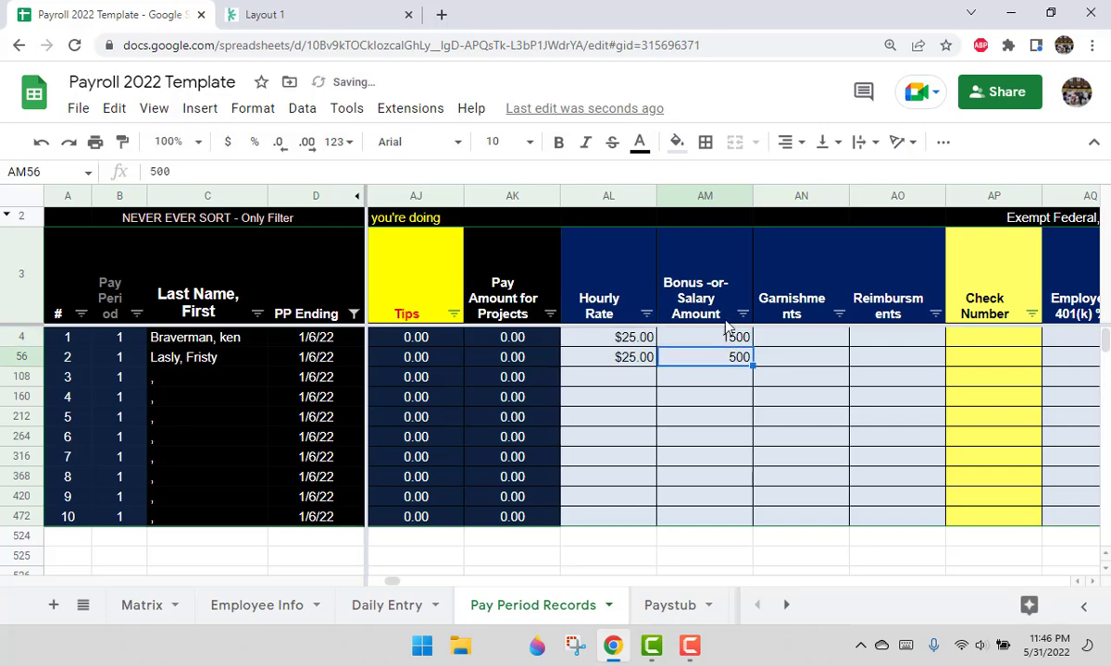
{"action": "left_click", "coordinate": [354, 314]}
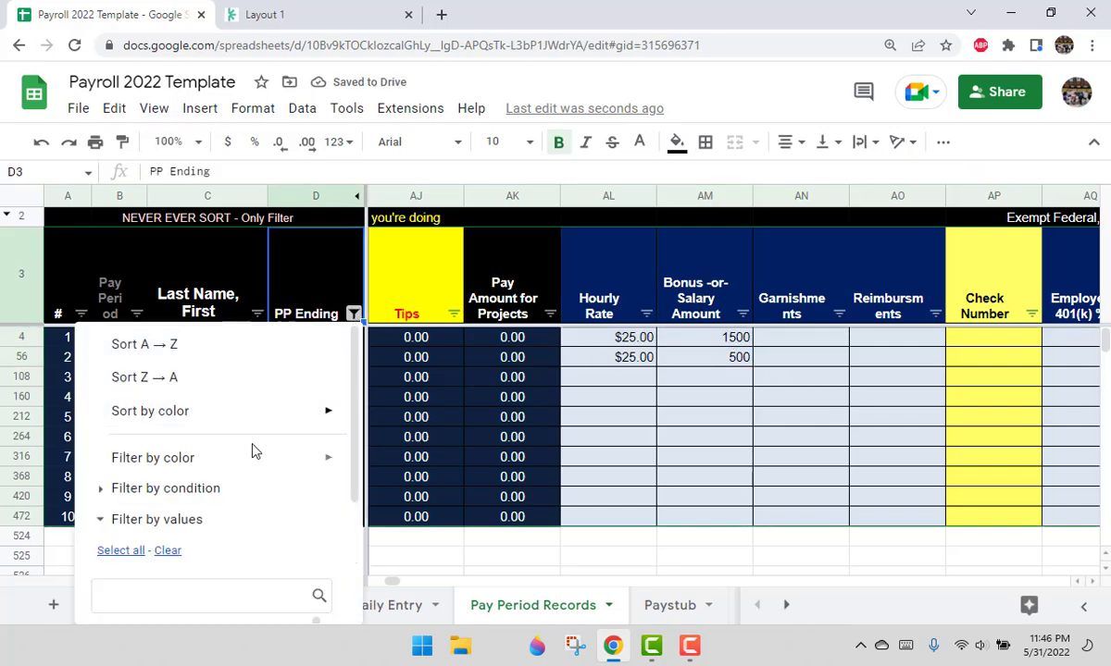
{"action": "left_click", "coordinate": [167, 553]}
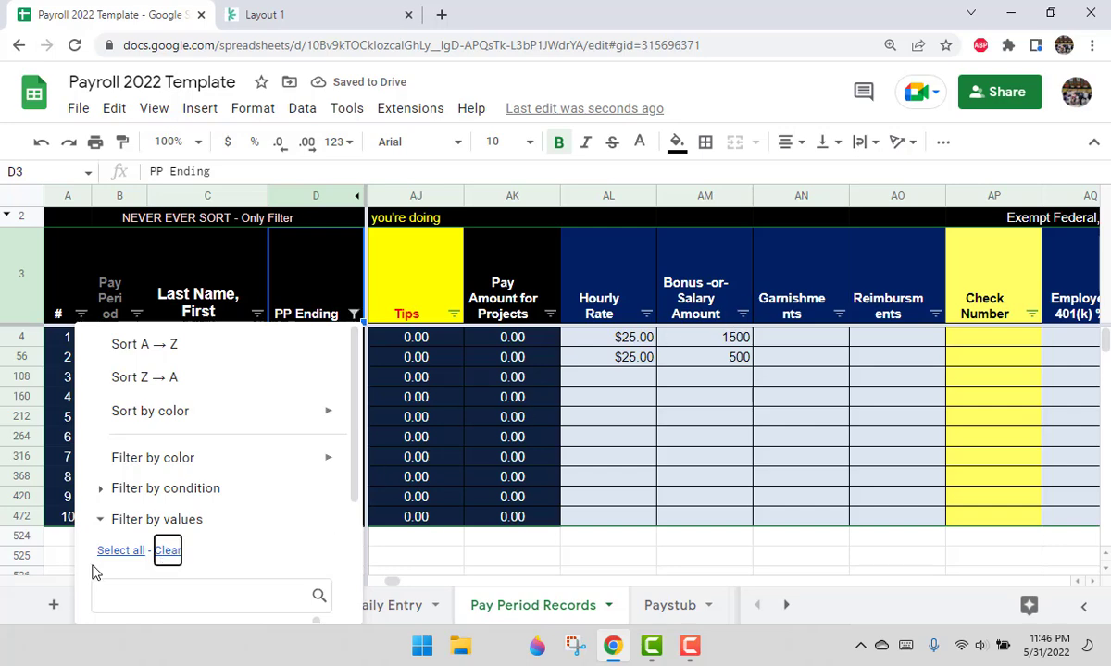
{"action": "key", "text": "Escape"}
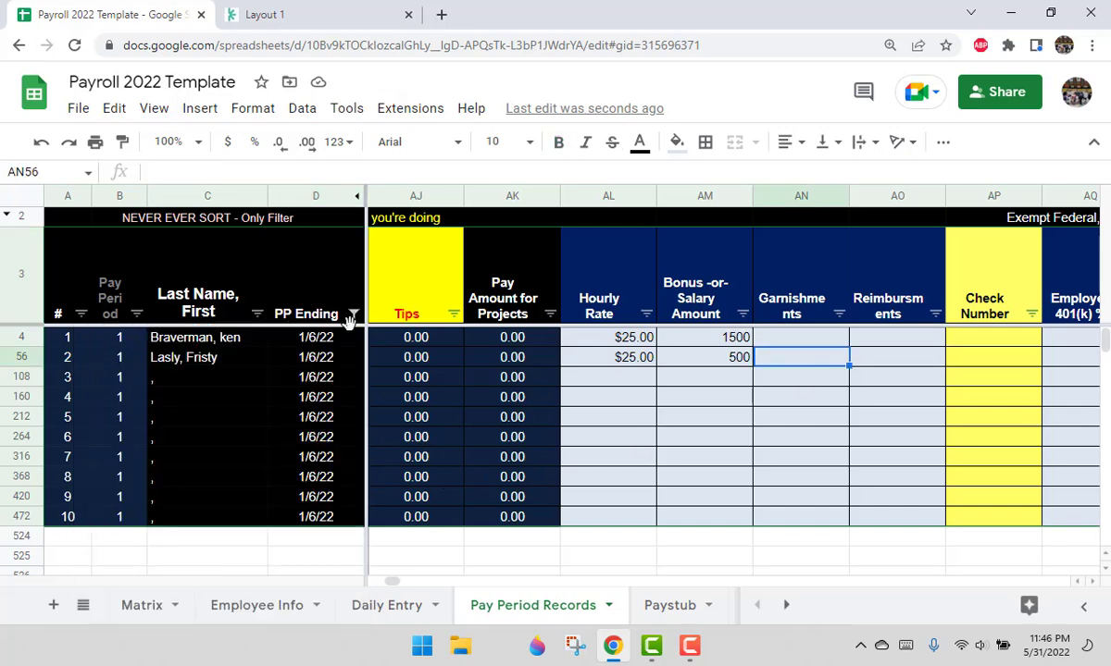
Step: Reset the PP Ending filter to include all pay period dates
{"action": "left_click", "coordinate": [354, 314]}
{"action": "left_click", "coordinate": [121, 551]}
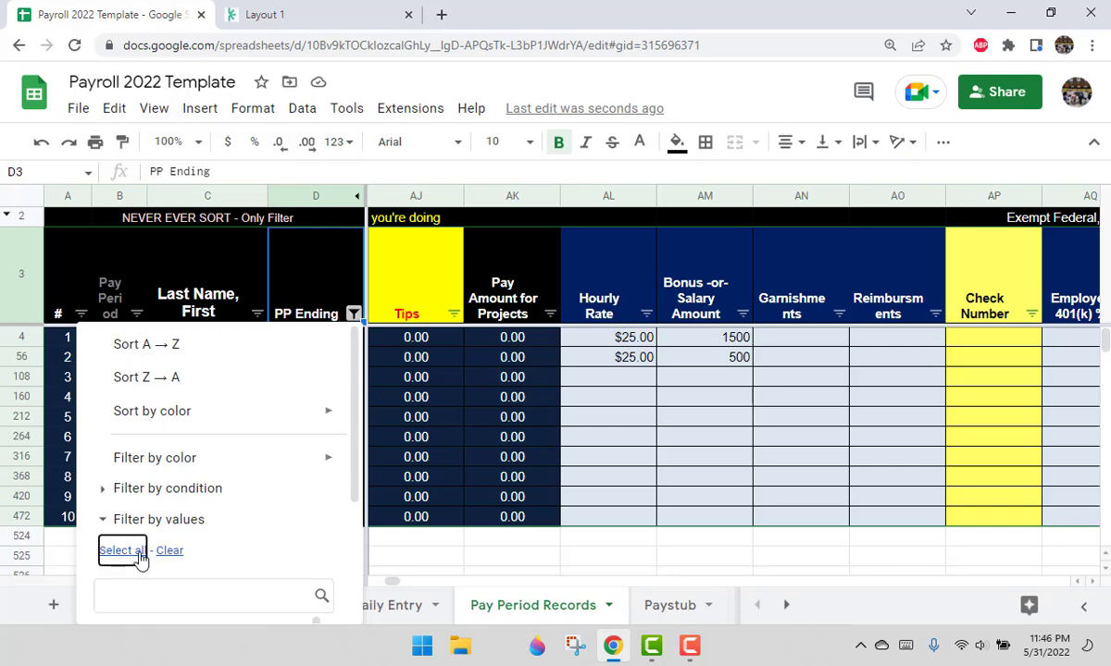
{"action": "scroll", "coordinate": [335, 445], "scroll_direction": "down", "scroll_amount": 3}
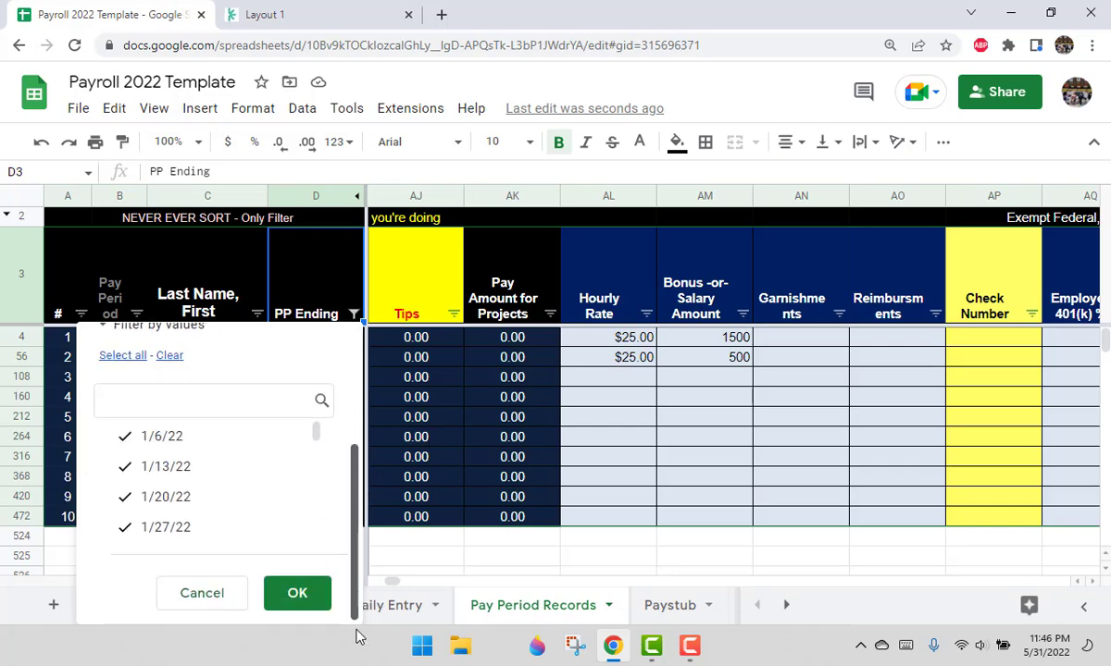
{"action": "left_click", "coordinate": [297, 593]}
Step: Look through the first record's year-to-date and Alabama tax calculation columns, ending on AL Annualized Gross
{"action": "left_click", "coordinate": [700, 303]}
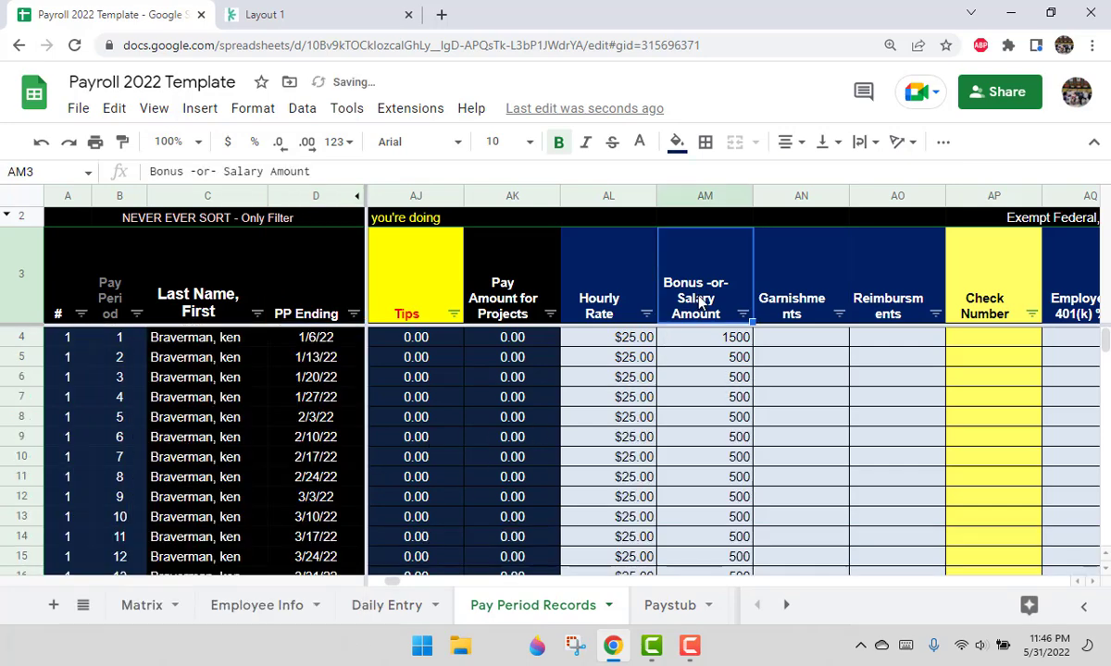
{"action": "key", "text": "Down"}
{"action": "key", "text": "Right"}
{"action": "key", "text": "Right"}
{"action": "key", "text": "Right"}
{"action": "key", "text": "Right"}
{"action": "key", "text": "Right"}
{"action": "key", "text": "Right"}
{"action": "key", "text": "Right"}
{"action": "key", "text": "Right"}
{"action": "key", "text": "Right"}
{"action": "key", "text": "Right"}
{"action": "key", "text": "Right"}
{"action": "key", "text": "Right"}
{"action": "key", "text": "Right"}
{"action": "key", "text": "Right"}
{"action": "key", "text": "Right"}
{"action": "key", "text": "Right"}
{"action": "key", "text": "Right"}
{"action": "key", "text": "Right"}
{"action": "key", "text": "Right"}
{"action": "key", "text": "Right"}
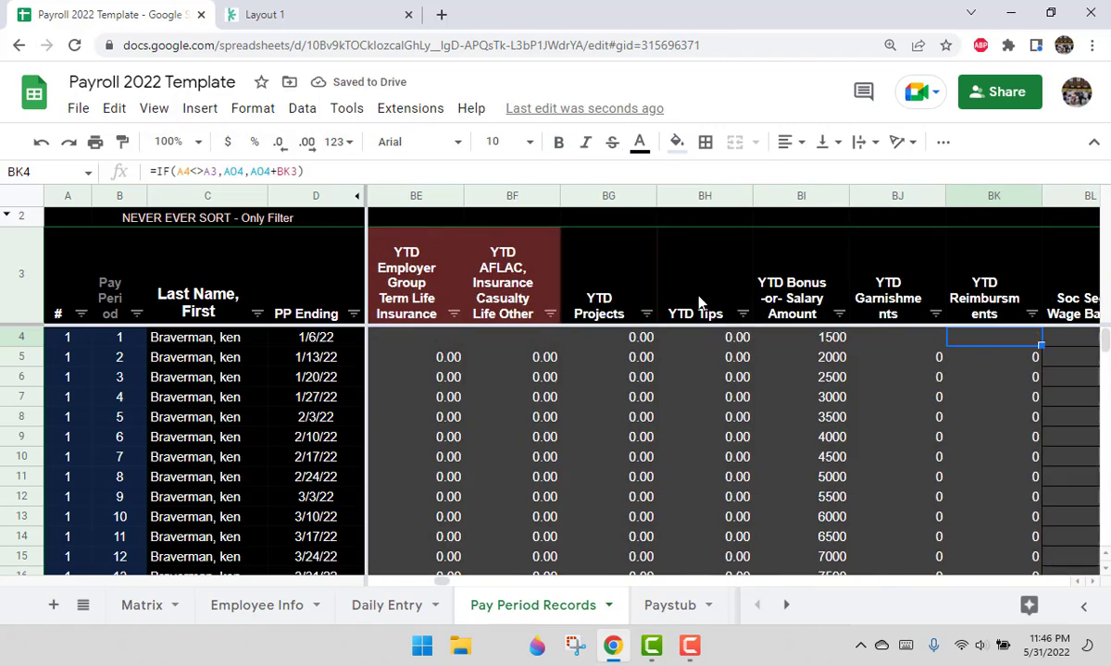
{"action": "key", "text": "Right"}
{"action": "key", "text": "Right"}
{"action": "key", "text": "Right"}
{"action": "key", "text": "Right"}
{"action": "key", "text": "Right"}
{"action": "key", "text": "Right"}
{"action": "key", "text": "Right"}
{"action": "key", "text": "Right"}
{"action": "key", "text": "Right"}
{"action": "key", "text": "Right"}
{"action": "key", "text": "Right"}
{"action": "key", "text": "Right"}
{"action": "key", "text": "Right"}
{"action": "key", "text": "Right"}
{"action": "key", "text": "Right"}
{"action": "key", "text": "Right"}
{"action": "key", "text": "Right"}
{"action": "key", "text": "Right"}
{"action": "key", "text": "Right"}
{"action": "key", "text": "Right"}
{"action": "key", "text": "Left"}
{"action": "key", "text": "Left"}
{"action": "key", "text": "Left"}
{"action": "key", "text": "Left"}
{"action": "key", "text": "Left"}
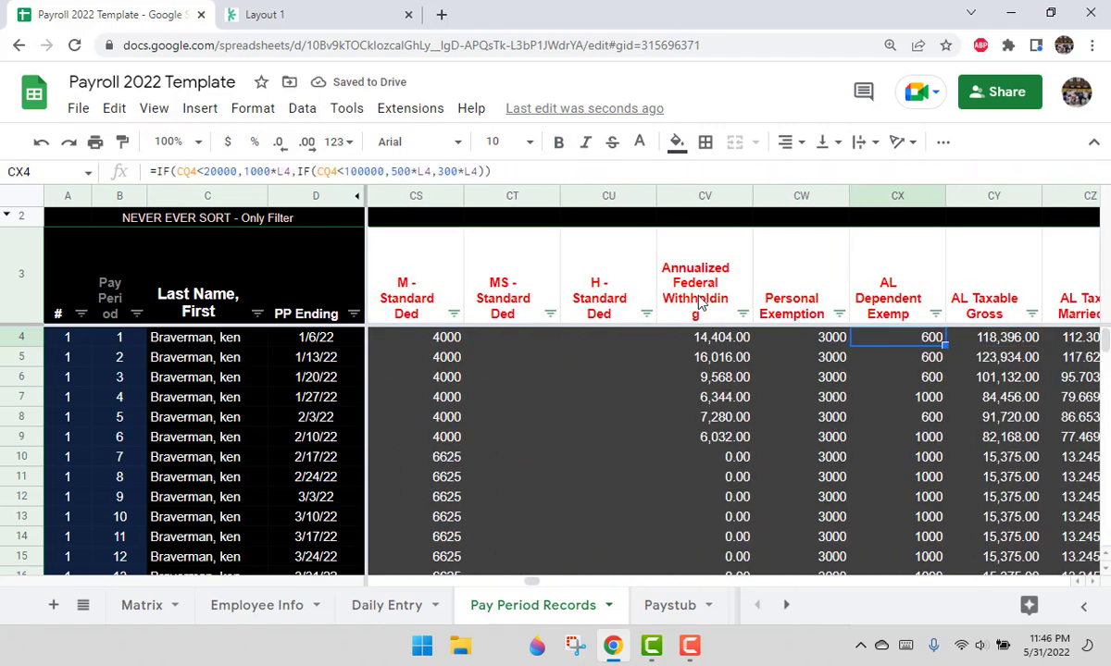
{"action": "key", "text": "Left"}
{"action": "key", "text": "Left"}
{"action": "key", "text": "Left"}
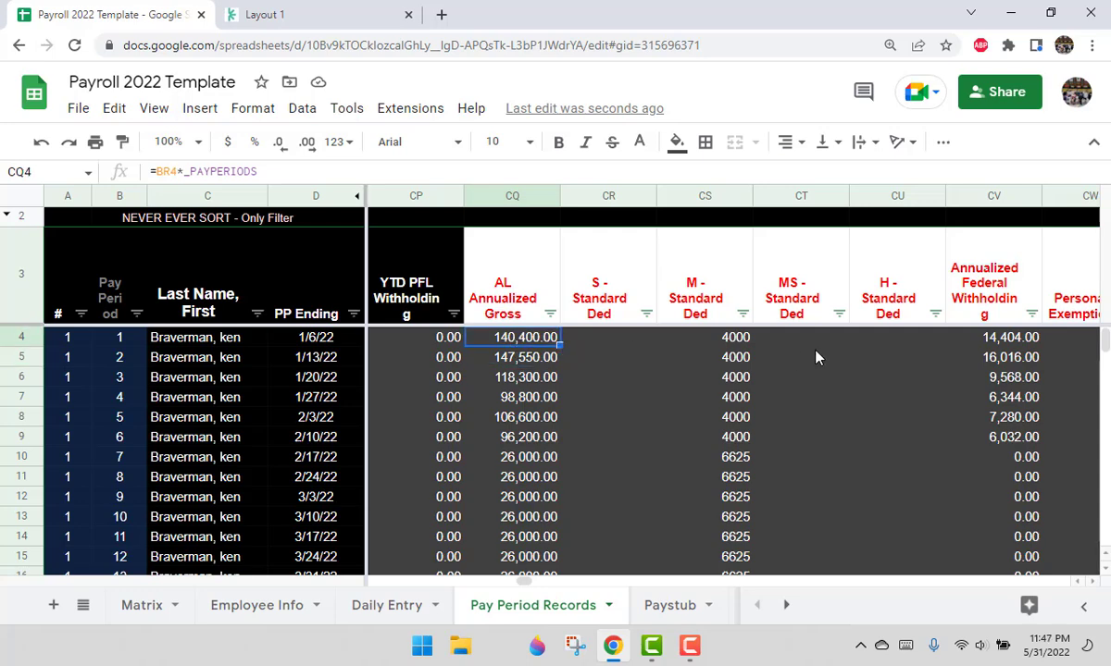
Step: Check the first PP Ending dates and inspect the _PAYPERIODS part of the first AL Annualized Gross formula without changing it
{"action": "key", "text": "Left"}
{"action": "key", "text": "Right"}
{"action": "left_click", "coordinate": [315, 337]}
{"action": "key", "text": "Down"}
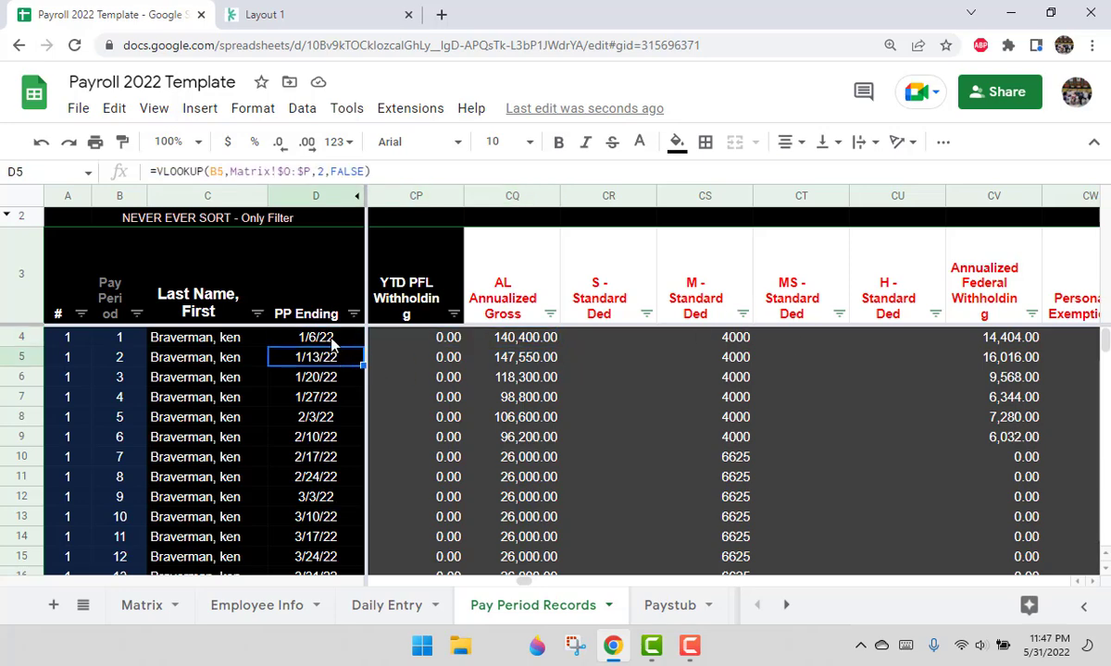
{"action": "left_click", "coordinate": [514, 344]}
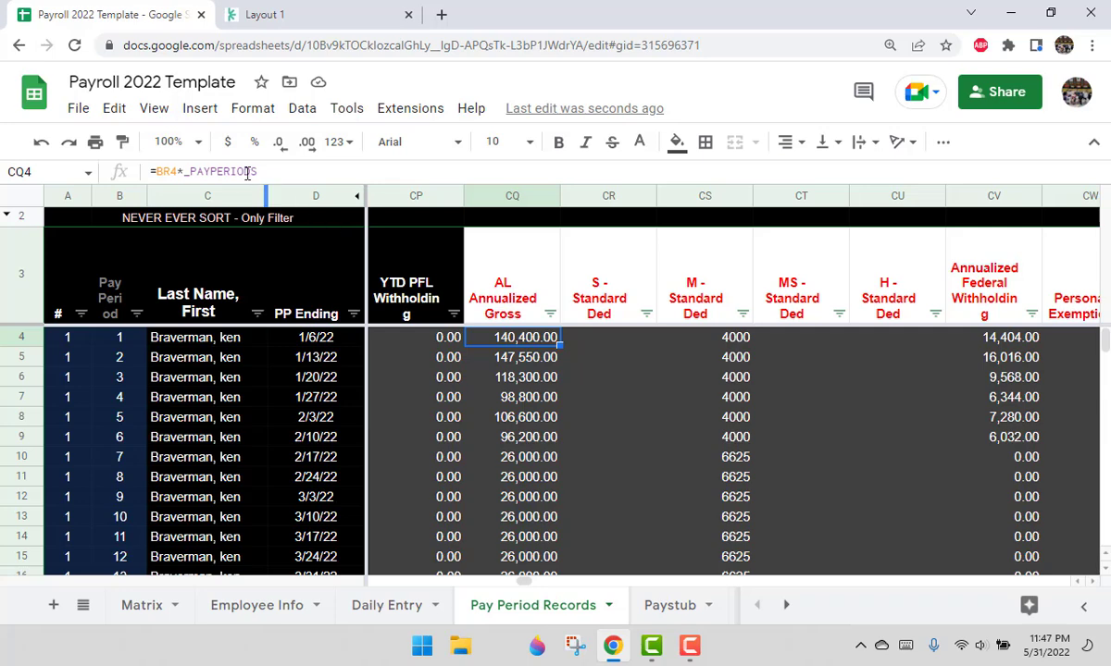
{"action": "left_click_drag", "start_coordinate": [259, 171], "coordinate": [184, 171]}
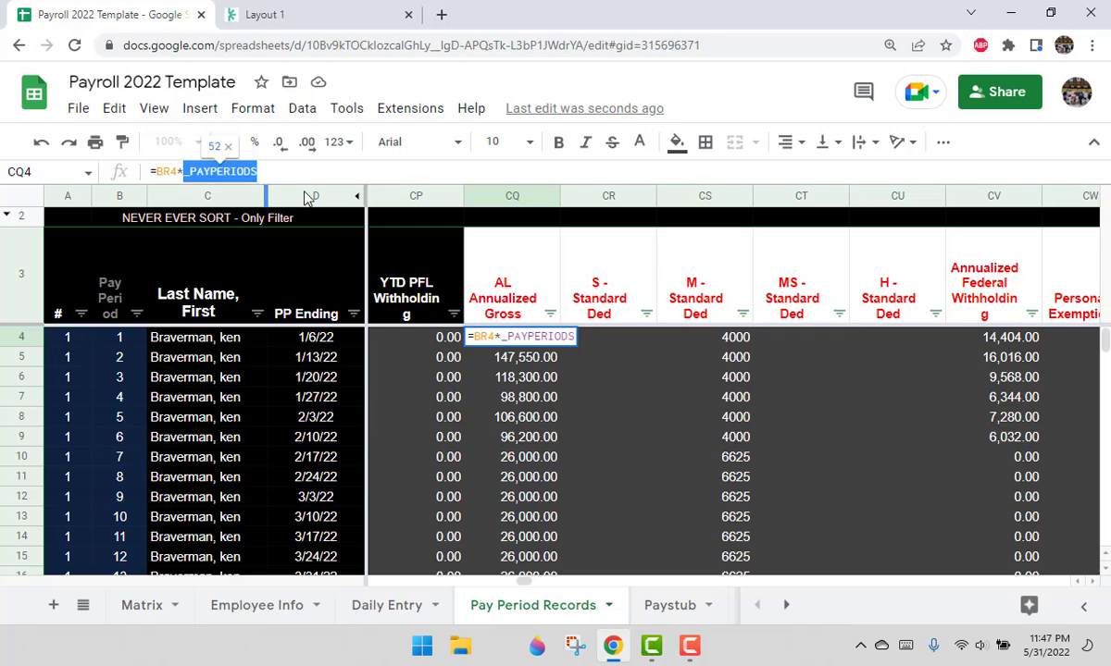
{"action": "key", "text": "Escape"}
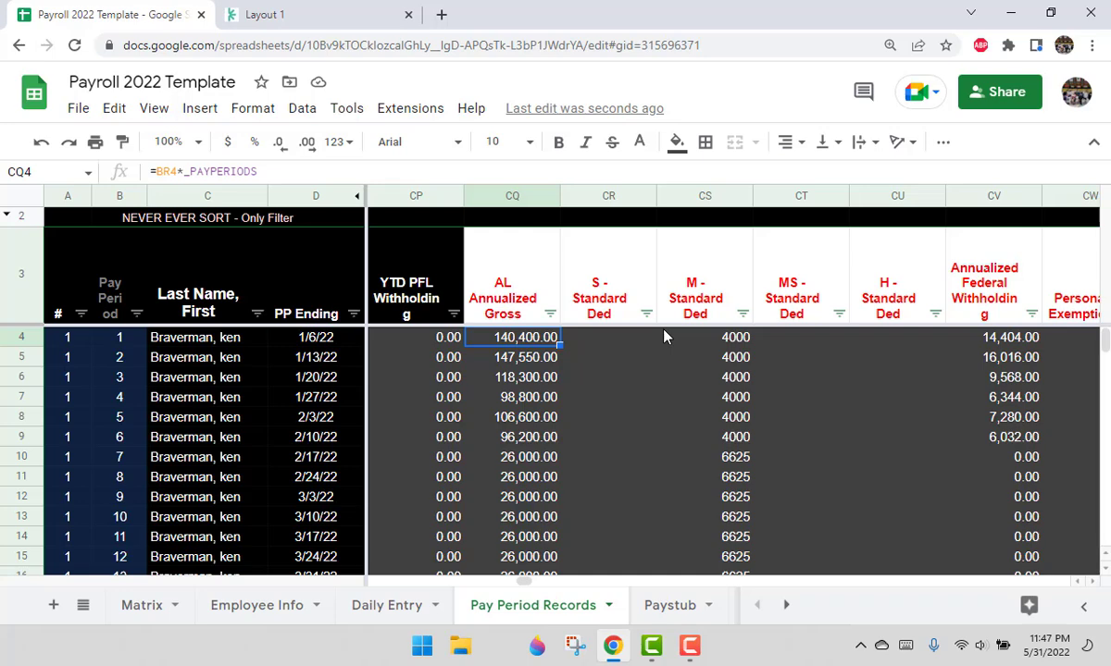
Step: Examine the first record's S, M, MS and H Standard Ded formulas for the Alabama filing statuses
{"action": "key", "text": "Right"}
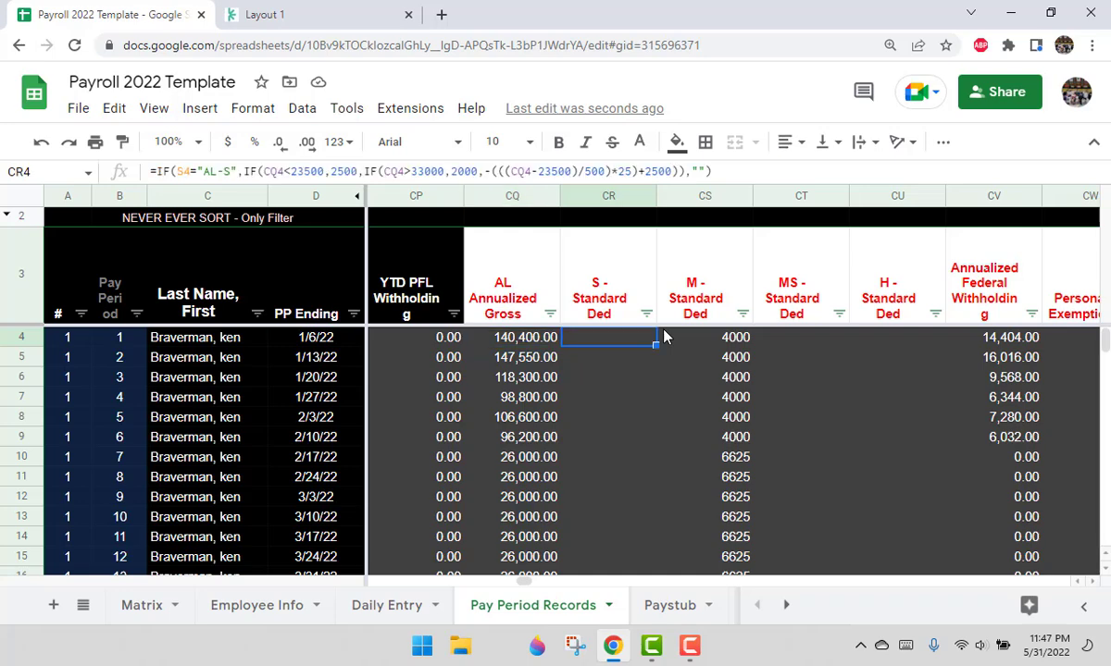
{"action": "key", "text": "Right"}
{"action": "key", "text": "Left"}
{"action": "key", "text": "Right"}
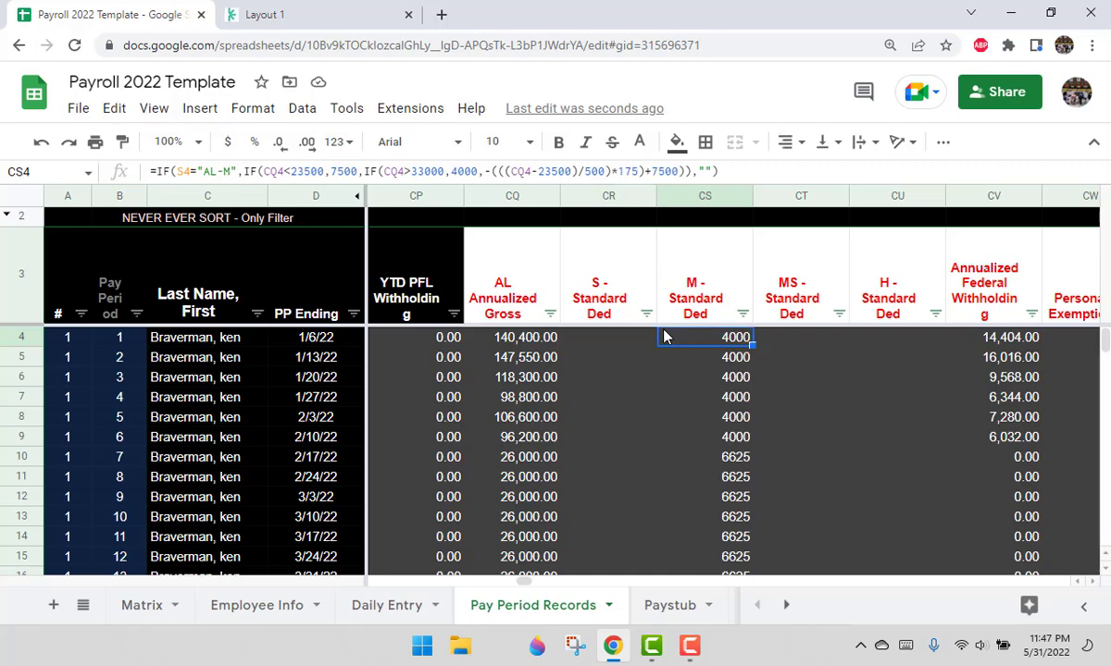
{"action": "key", "text": "Left"}
{"action": "key", "text": "Up"}
{"action": "key", "text": "Right"}
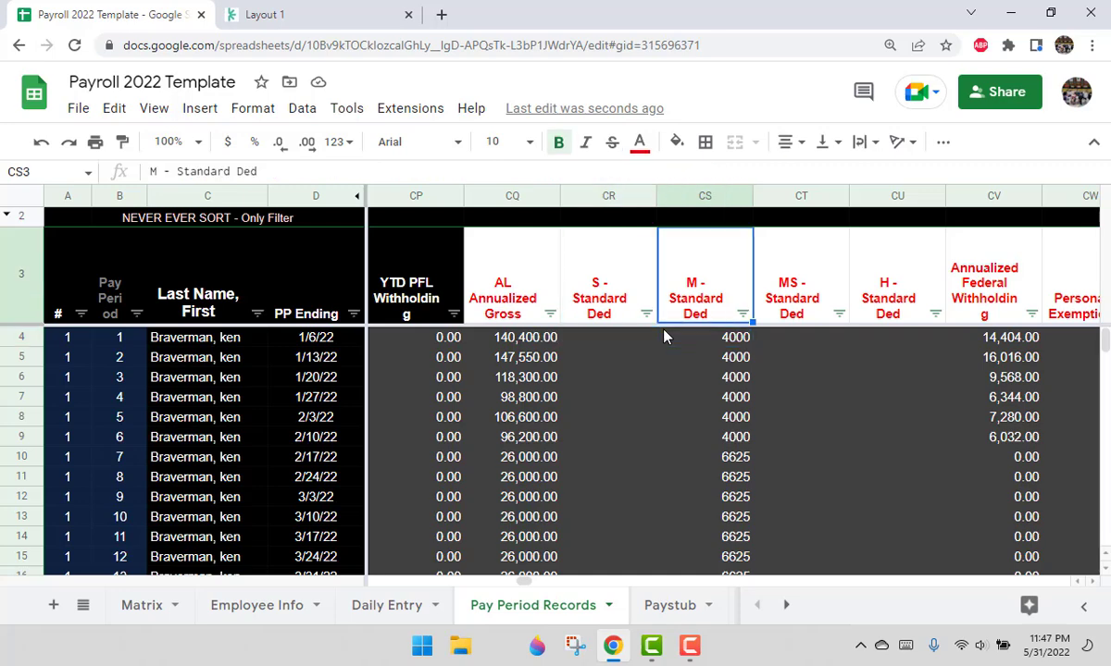
{"action": "key", "text": "Right"}
{"action": "key", "text": "Right"}
{"action": "key", "text": "Down"}
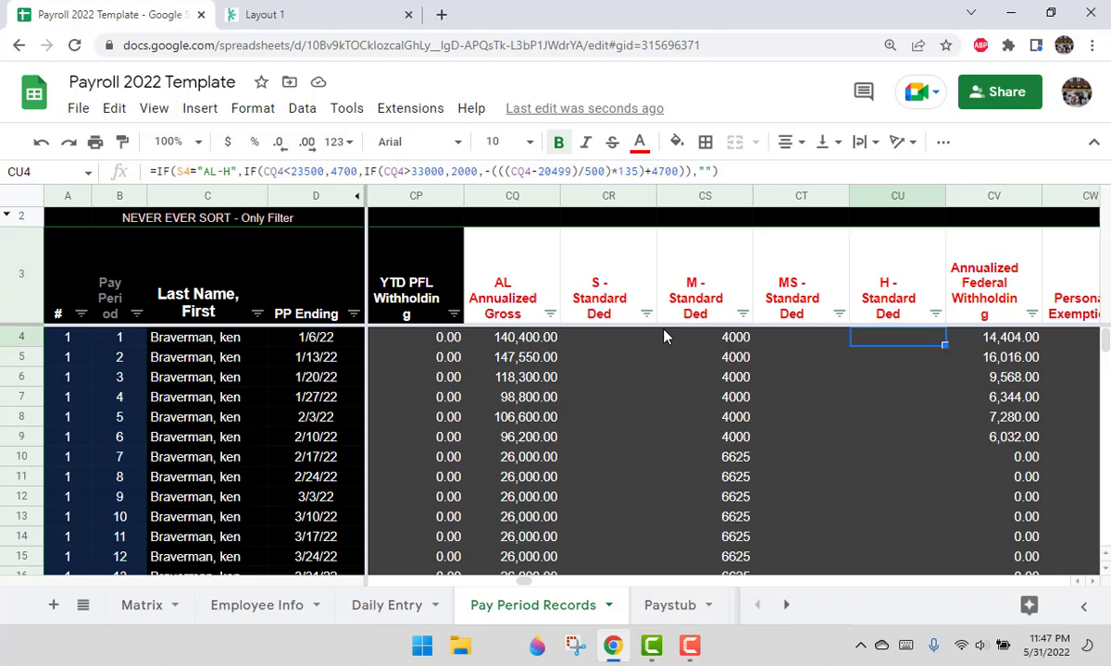
{"action": "key", "text": "Left"}
{"action": "key", "text": "Left"}
{"action": "key", "text": "Left"}
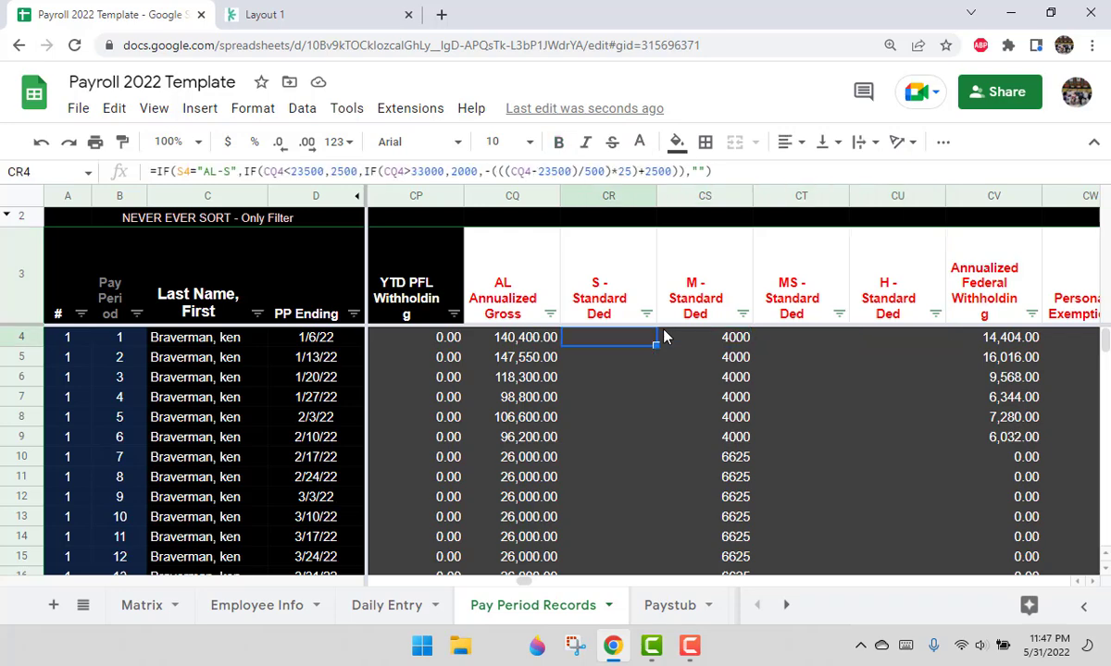
{"action": "key", "text": "Right"}
{"action": "key", "text": "Right"}
{"action": "key", "text": "Right"}
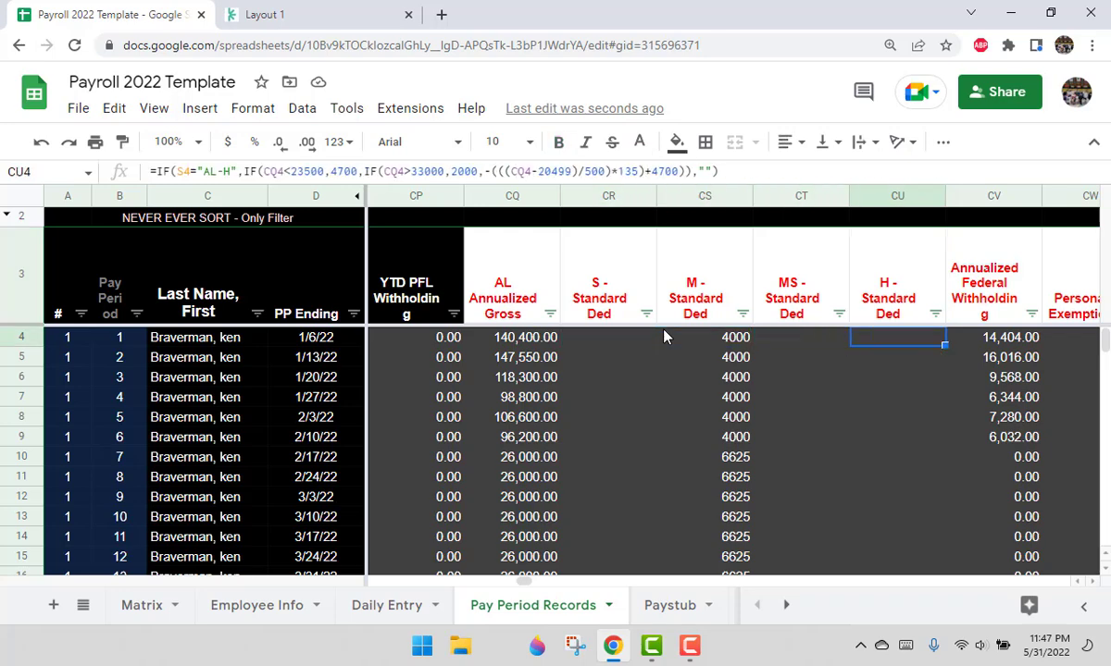
{"action": "key", "text": "Left"}
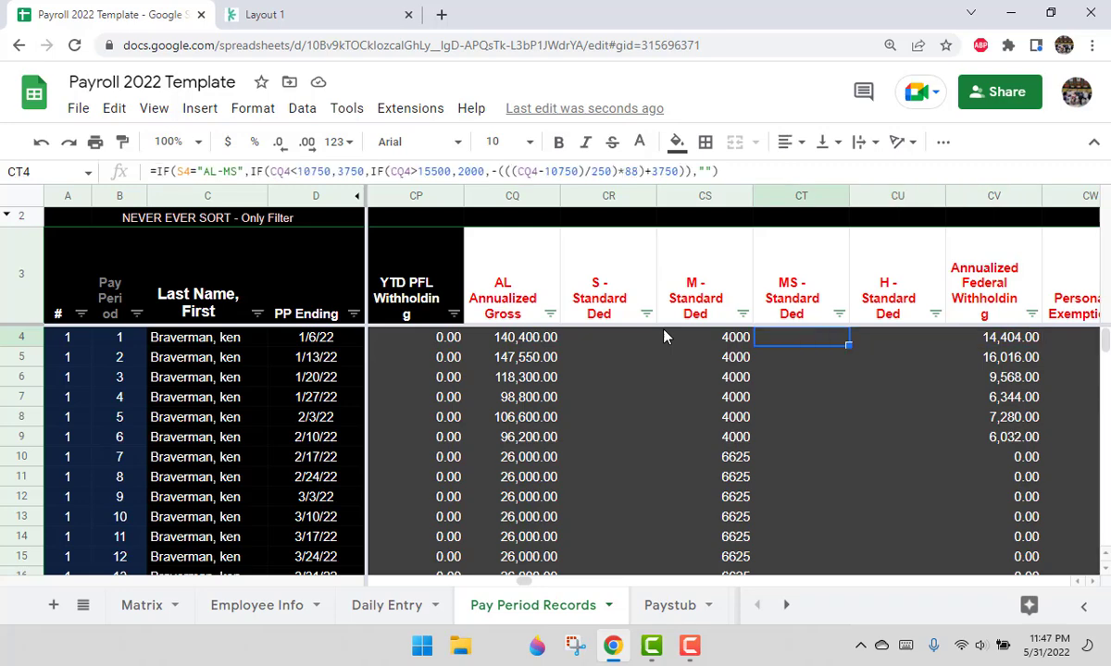
Step: Look through the first record's Alabama deduction, exemption, taxable gross and tax columns, ending on AL Tax All Other
{"action": "key", "text": "Left"}
{"action": "key", "text": "Right"}
{"action": "key", "text": "Right"}
{"action": "key", "text": "Right"}
{"action": "key", "text": "Right"}
{"action": "key", "text": "Right"}
{"action": "key", "text": "Right"}
{"action": "key", "text": "Right"}
{"action": "key", "text": "Right"}
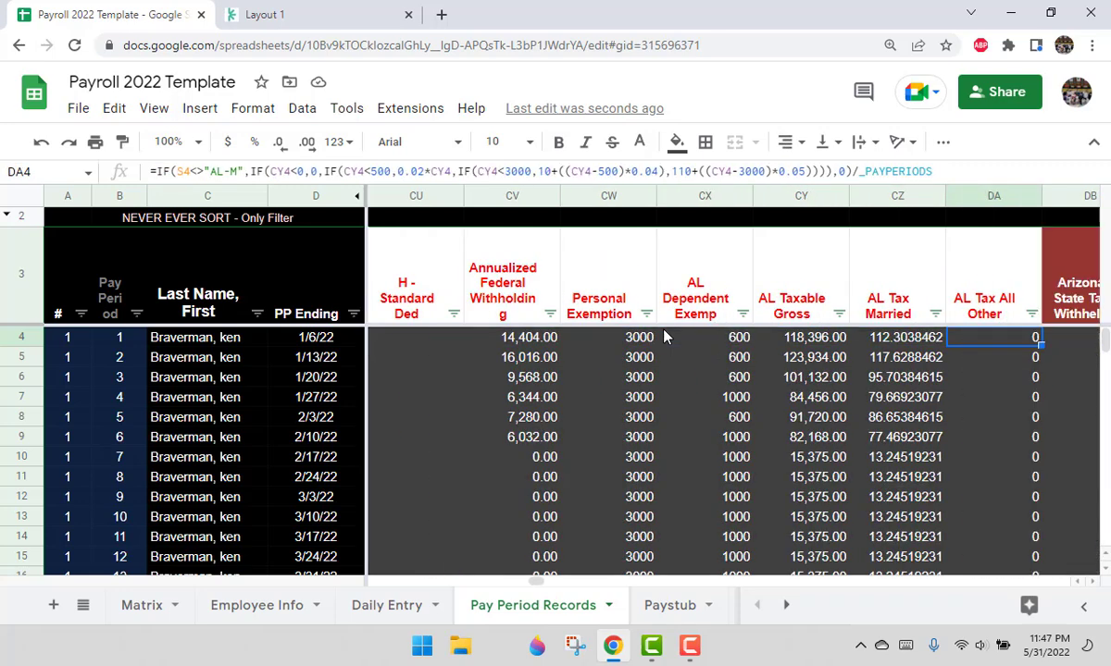
Step: Go back to the Annualized Federal Withholding column and widen it slightly so its header word fits on one line
{"action": "key", "text": "Left"}
{"action": "key", "text": "Left"}
{"action": "key", "text": "Left"}
{"action": "key", "text": "Left"}
{"action": "key", "text": "Left"}
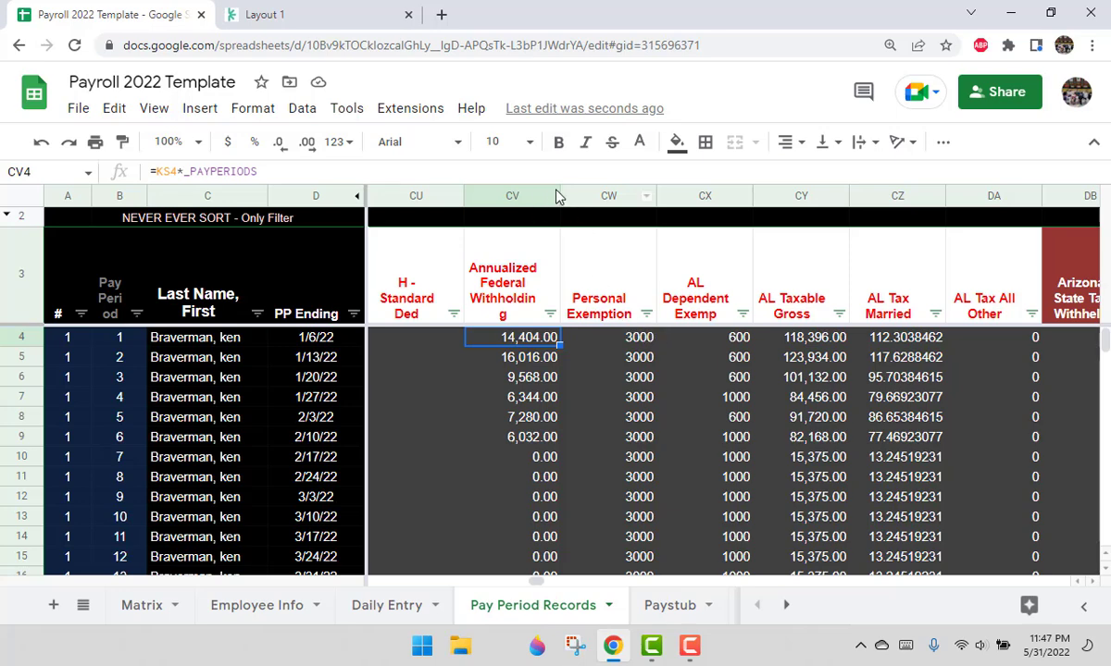
{"action": "left_click_drag", "start_coordinate": [560, 195], "coordinate": [568, 195]}
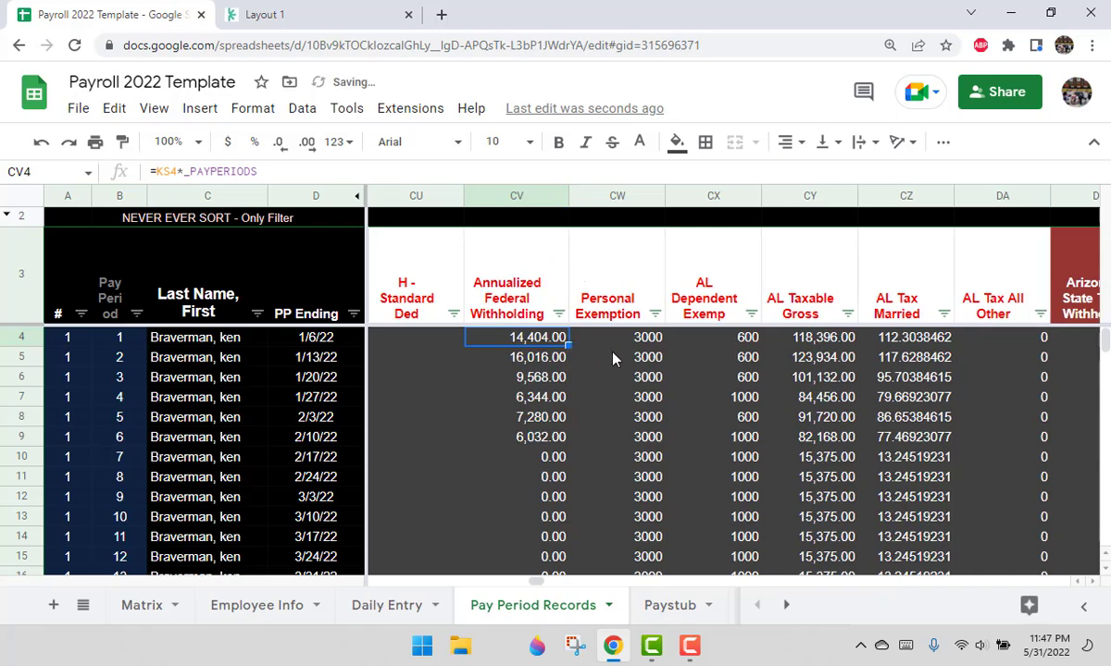
Step: Examine the first record's Personal Exemption, AL Dependent Exemp and AL Taxable Gross formulas
{"action": "left_click", "coordinate": [617, 346]}
{"action": "left_click", "coordinate": [551, 347]}
{"action": "left_click", "coordinate": [597, 342]}
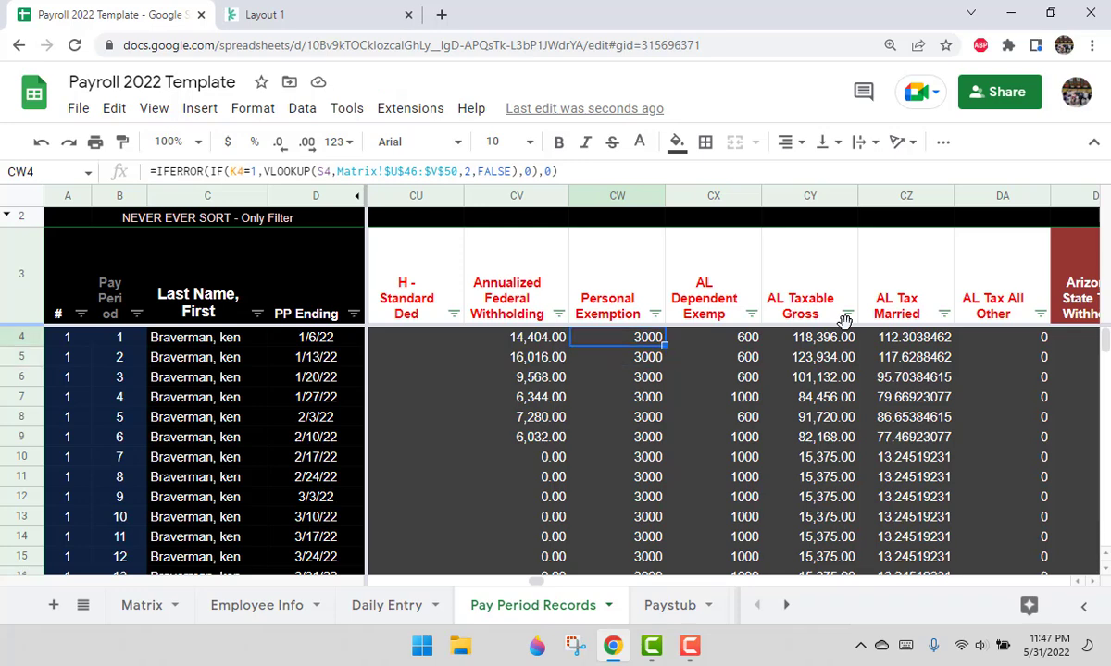
{"action": "key", "text": "Right"}
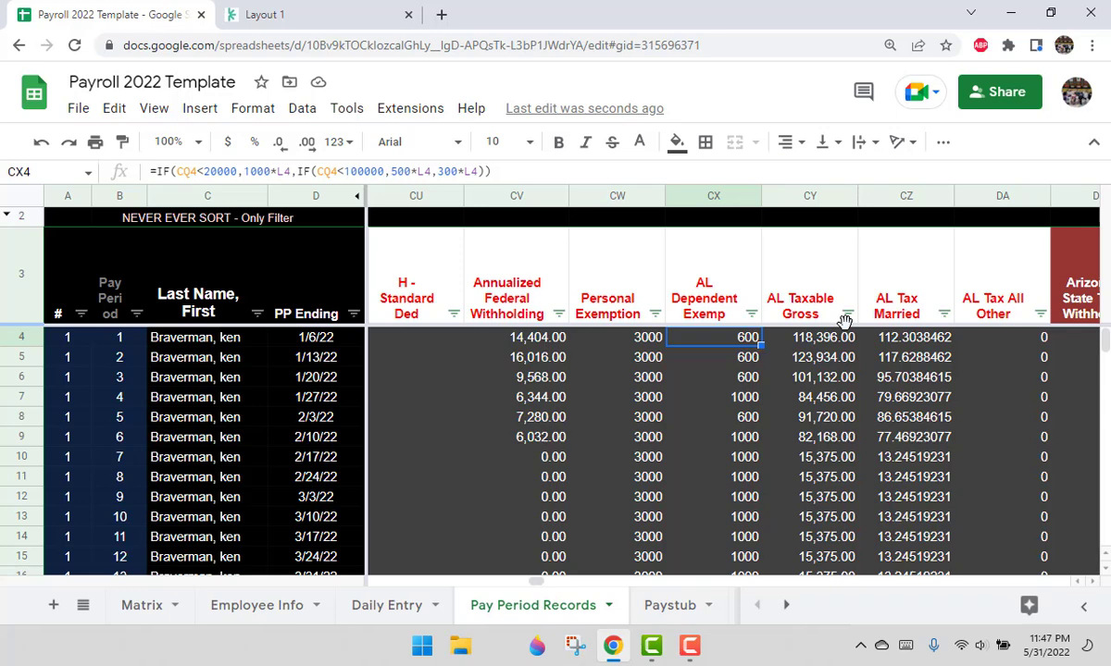
{"action": "key", "text": "Right"}
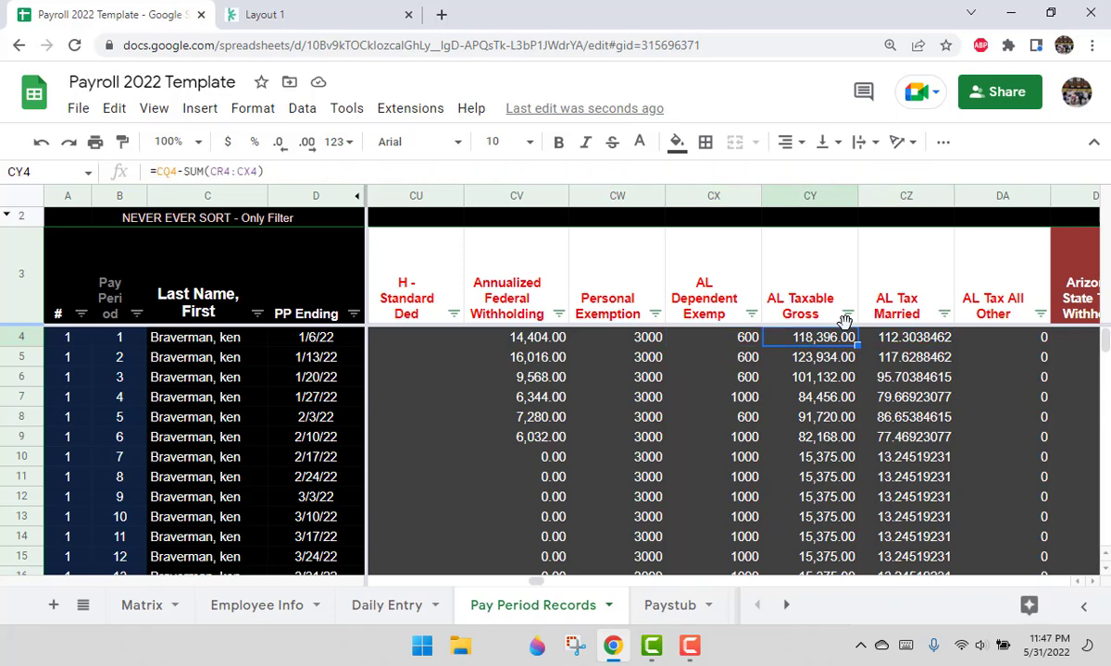
Step: Compare the first record's AL Tax Married and AL Tax All Other formulas
{"action": "key", "text": "Right"}
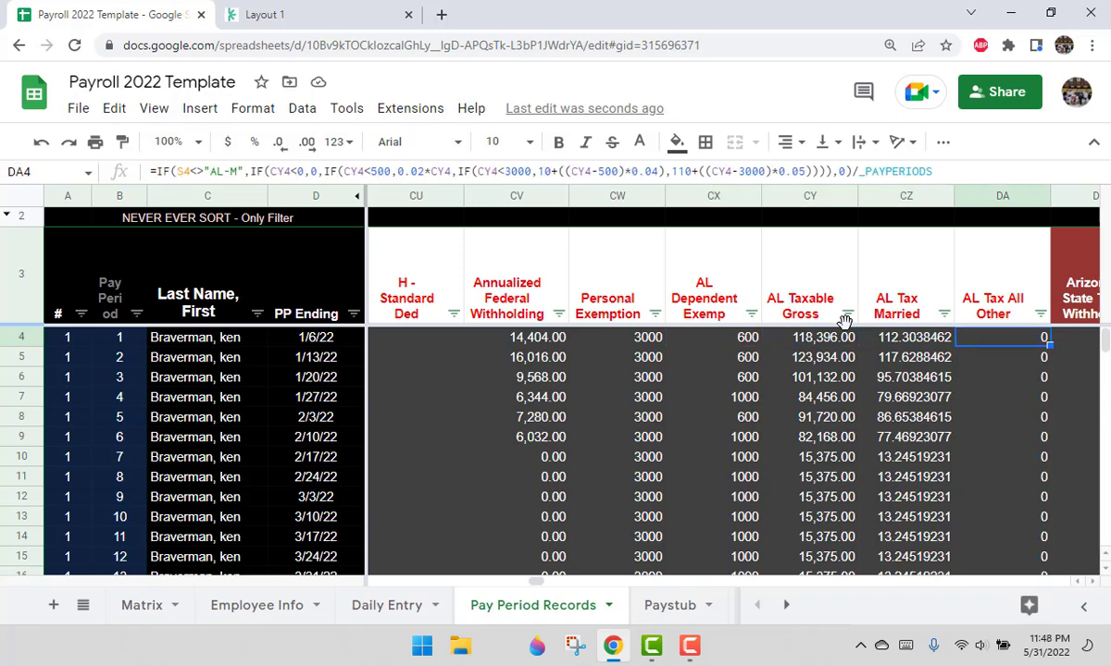
{"action": "key", "text": "Right"}
{"action": "key", "text": "Left"}
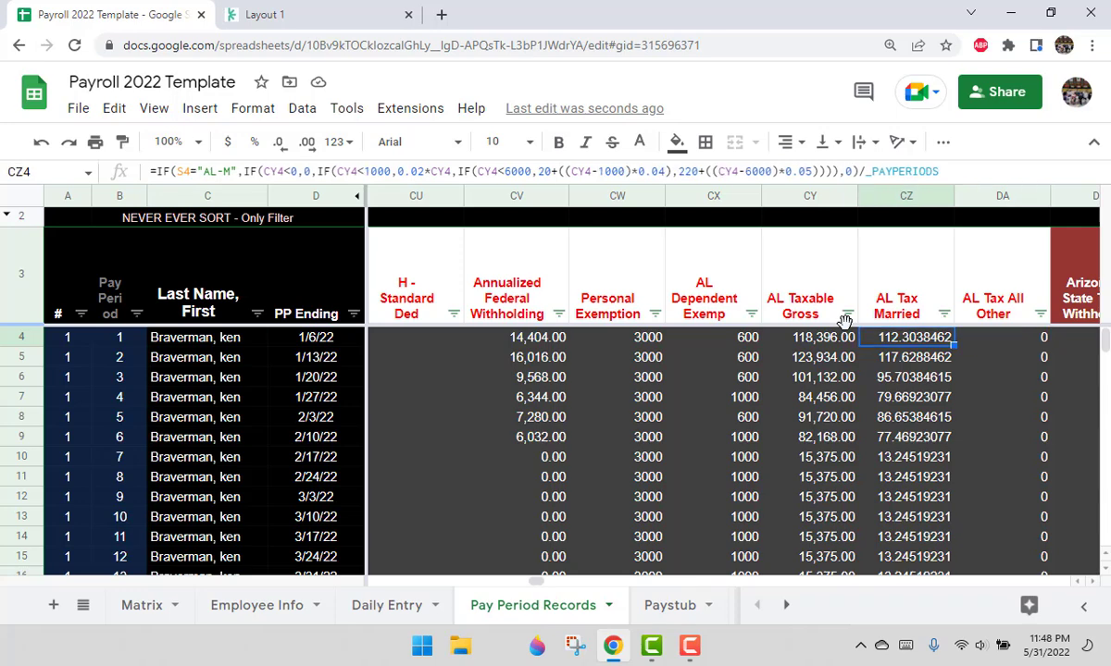
{"action": "key", "text": "shift+Right"}
{"action": "key", "text": "Left"}
{"action": "key", "text": "Right"}
{"action": "key", "text": "Right"}
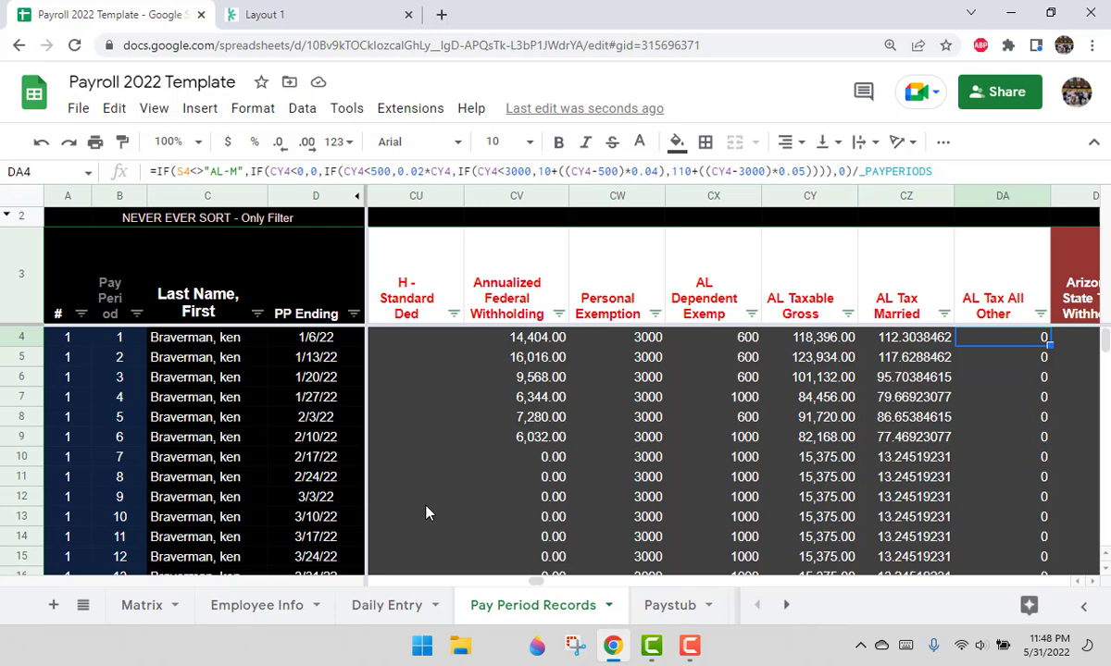
Step: On the Paystub sheet, check Current Gross Compensation and the AL state tax for the 1/6/22 pay period
{"action": "left_click", "coordinate": [668, 605]}
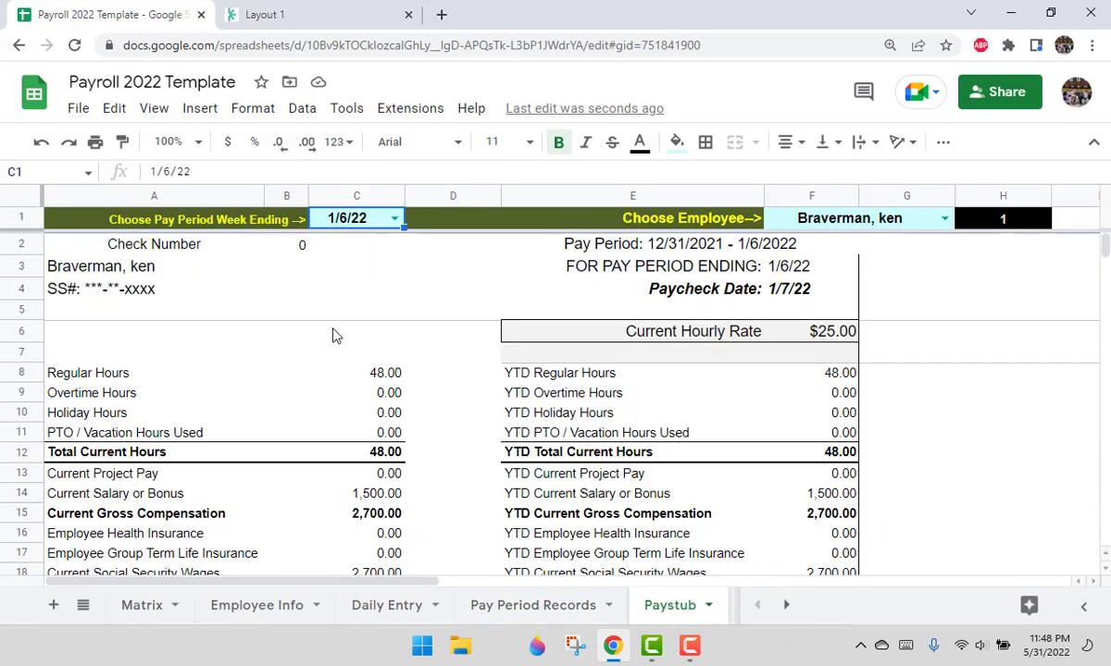
{"action": "scroll", "coordinate": [393, 389], "scroll_direction": "down", "scroll_amount": 1}
{"action": "scroll", "coordinate": [392, 389], "scroll_direction": "up", "scroll_amount": 1}
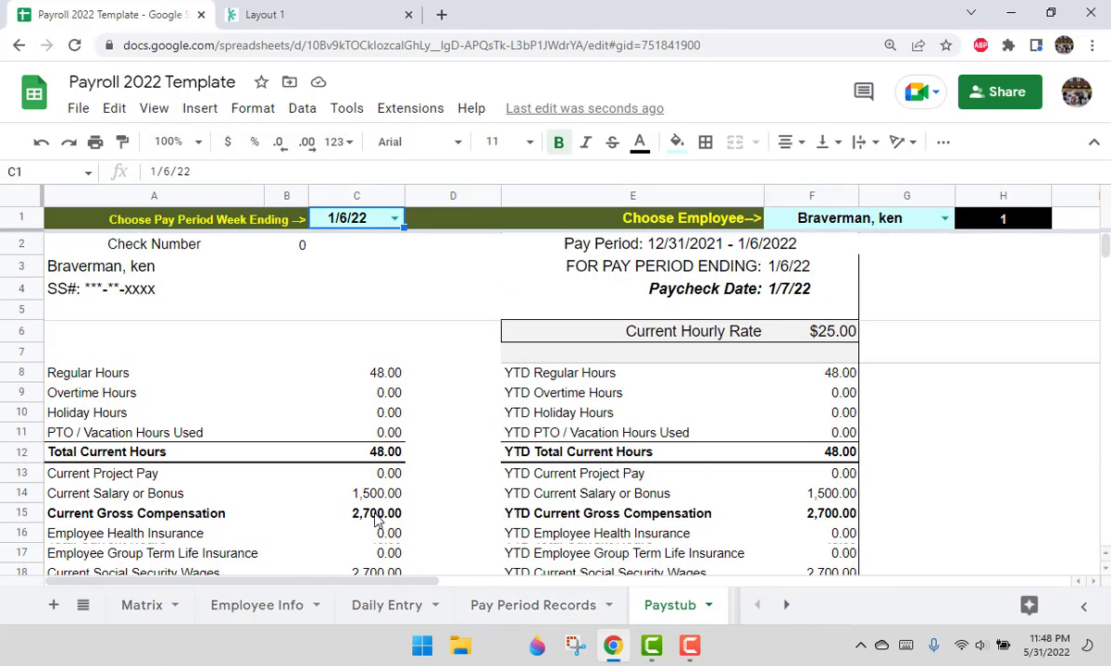
{"action": "left_click", "coordinate": [357, 511]}
{"action": "scroll", "coordinate": [454, 466], "scroll_direction": "down", "scroll_amount": 2}
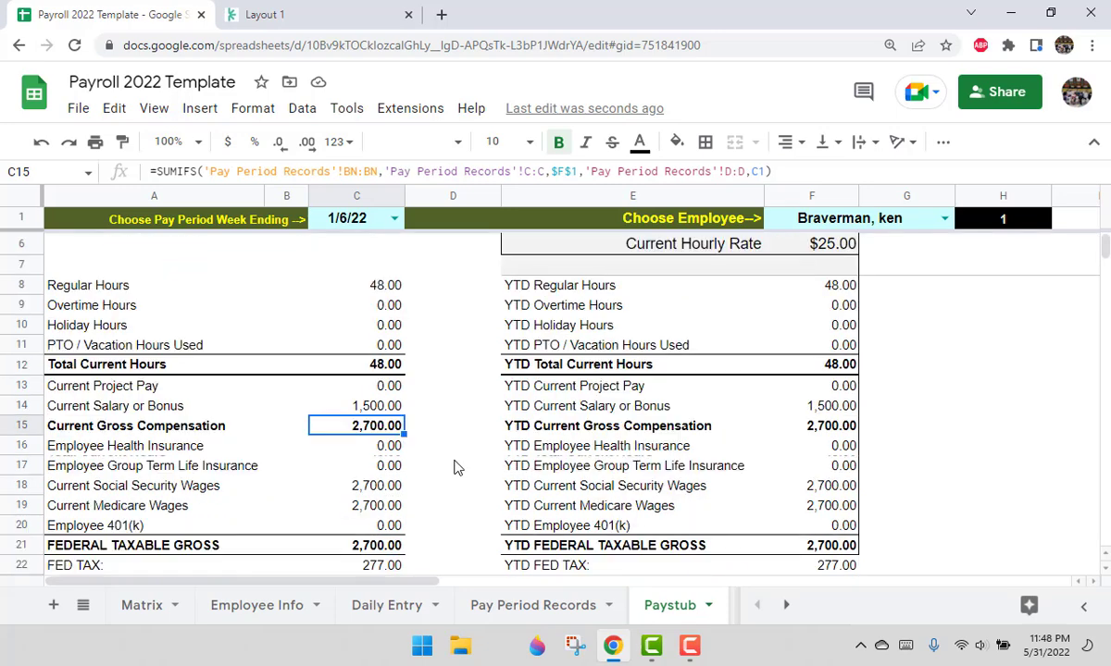
{"action": "left_click", "coordinate": [352, 542]}
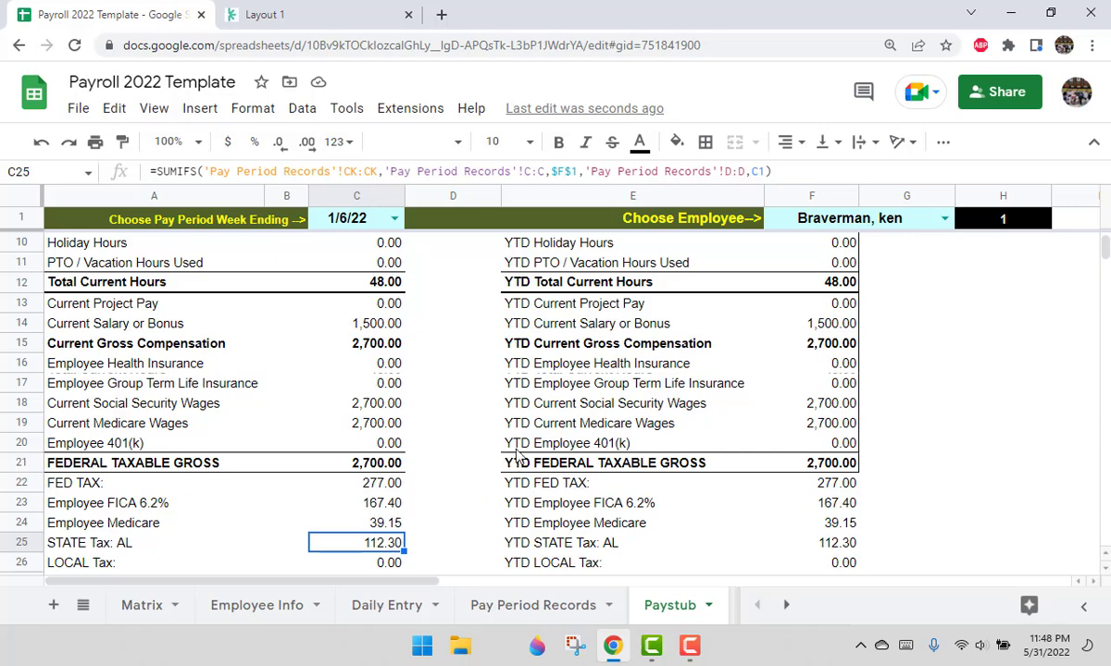
Step: Open the 941 Report sheet and check the quarter, month and pay period selectors of the State and Local Withholding Report
{"action": "left_click", "coordinate": [785, 605]}
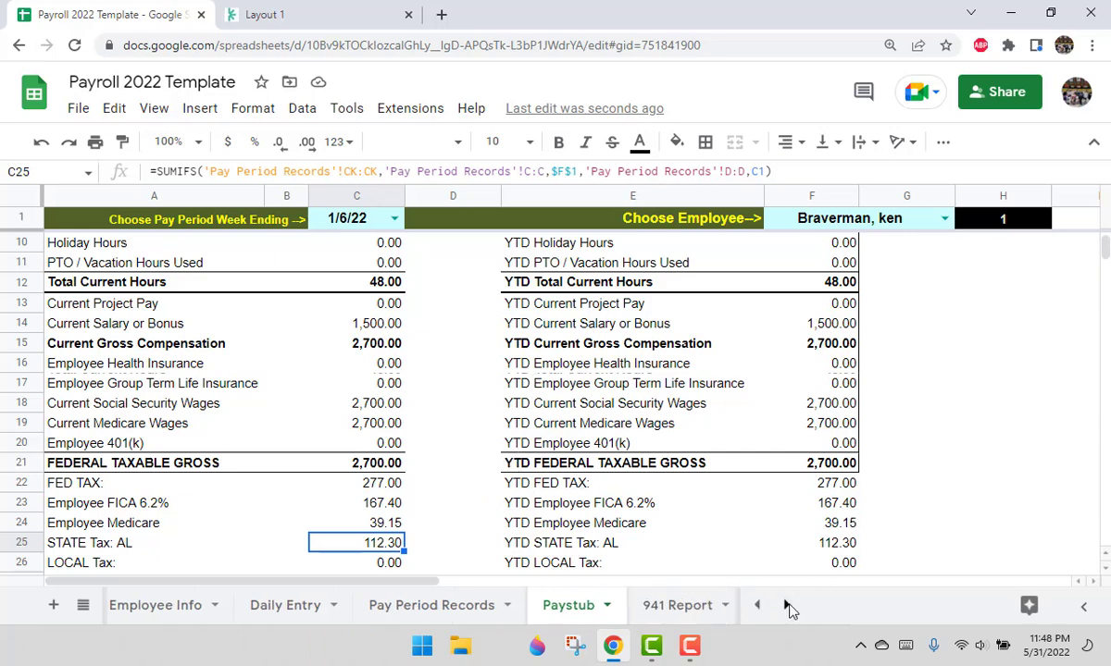
{"action": "left_click", "coordinate": [786, 605]}
{"action": "left_click", "coordinate": [597, 605]}
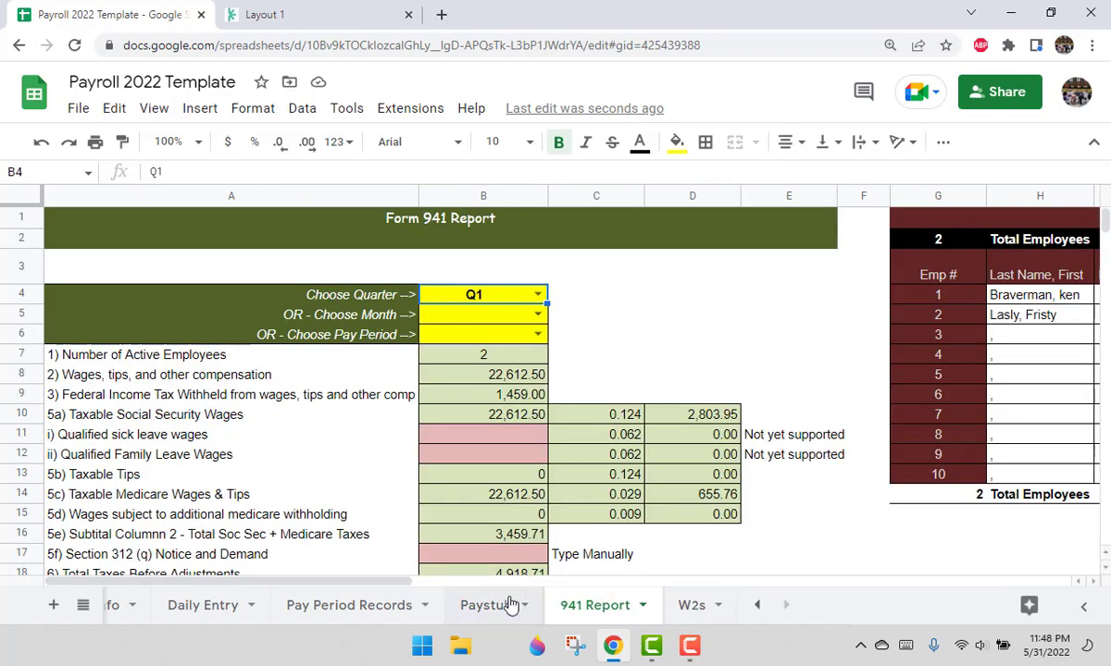
{"action": "left_click_drag", "start_coordinate": [353, 583], "coordinate": [940, 581]}
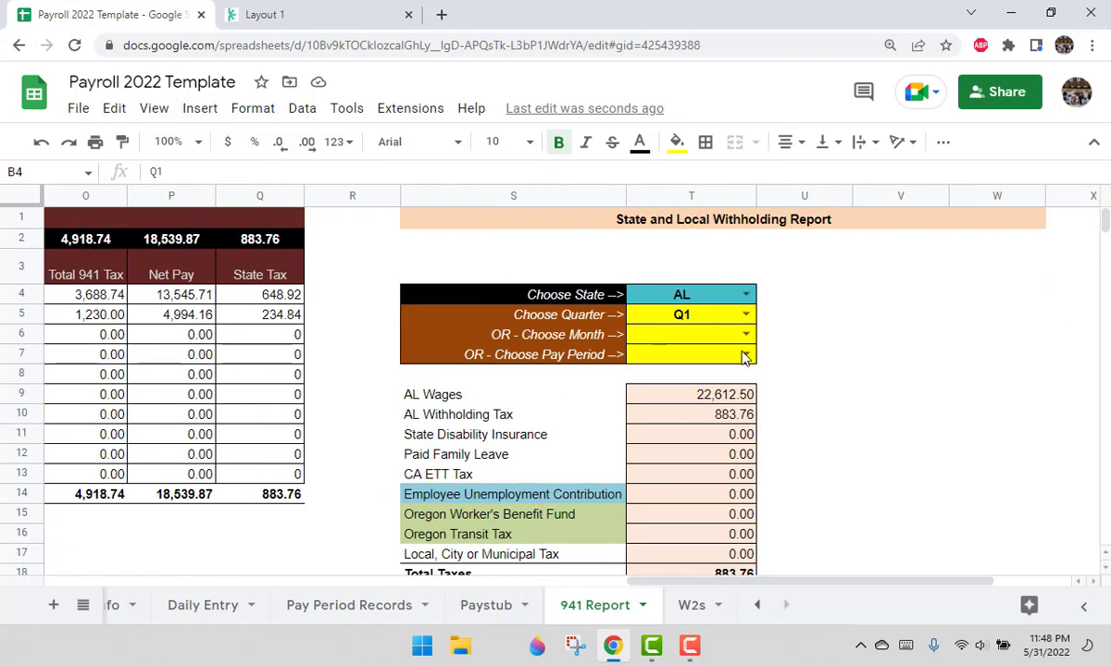
{"action": "left_click", "coordinate": [745, 315]}
{"action": "left_click", "coordinate": [734, 335]}
{"action": "left_click", "coordinate": [763, 356]}
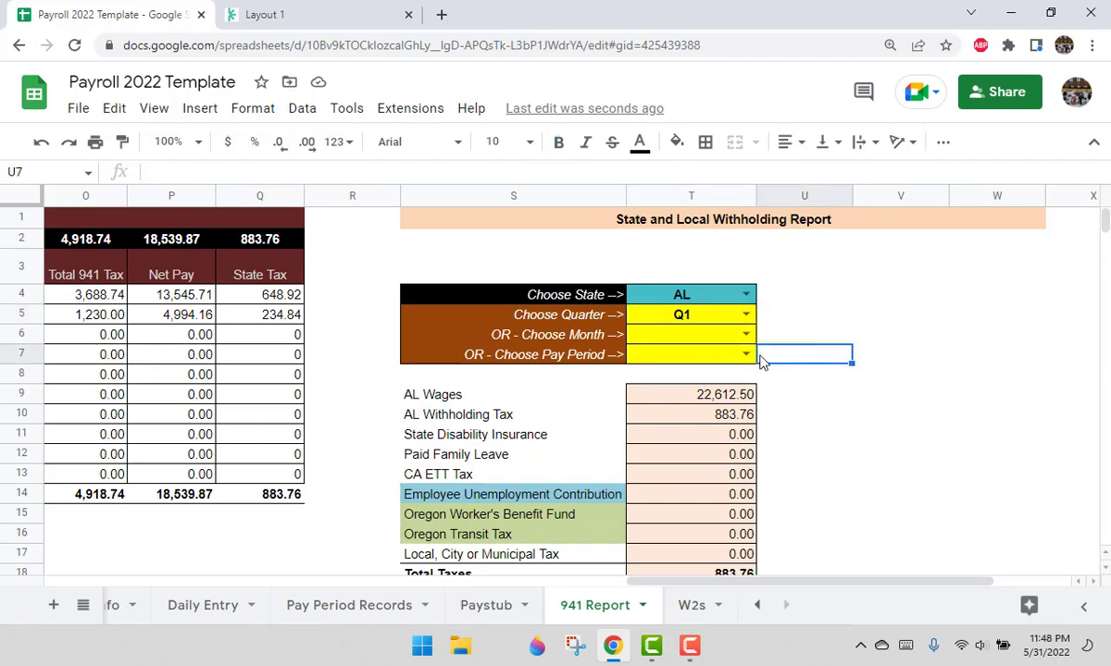
Step: Inspect the AL Withholding Tax formula in the state report and return to the Form 941 Report section
{"action": "scroll", "coordinate": [751, 435], "scroll_direction": "down", "scroll_amount": 2}
{"action": "left_click", "coordinate": [722, 317]}
{"action": "scroll", "coordinate": [705, 324], "scroll_direction": "up", "scroll_amount": 2}
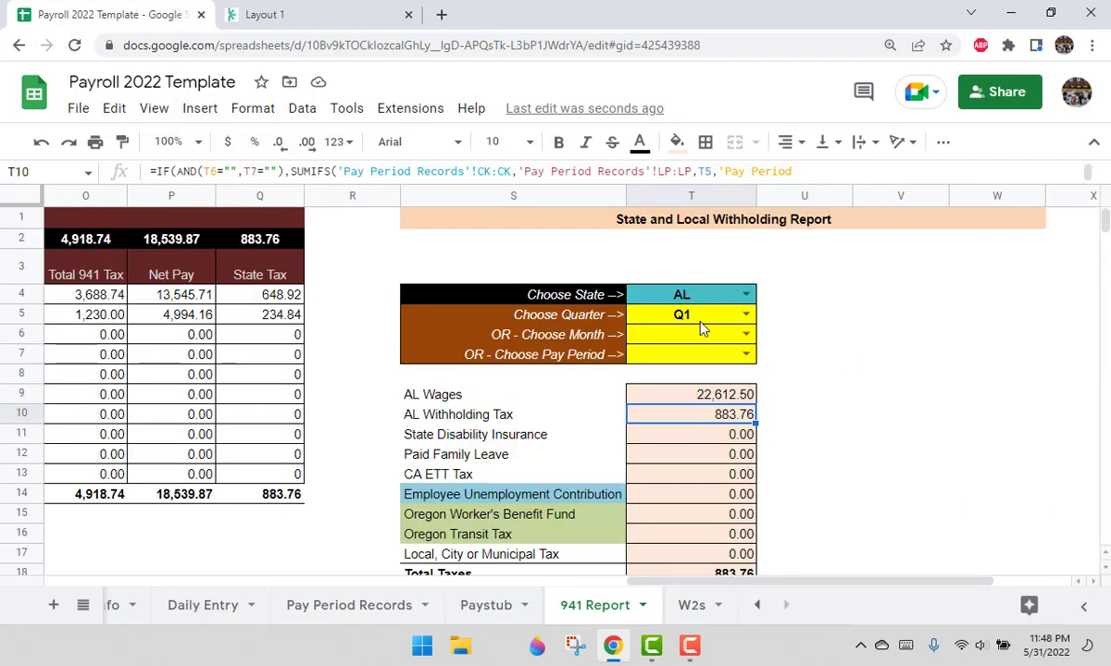
{"action": "left_click_drag", "start_coordinate": [838, 583], "coordinate": [154, 593]}
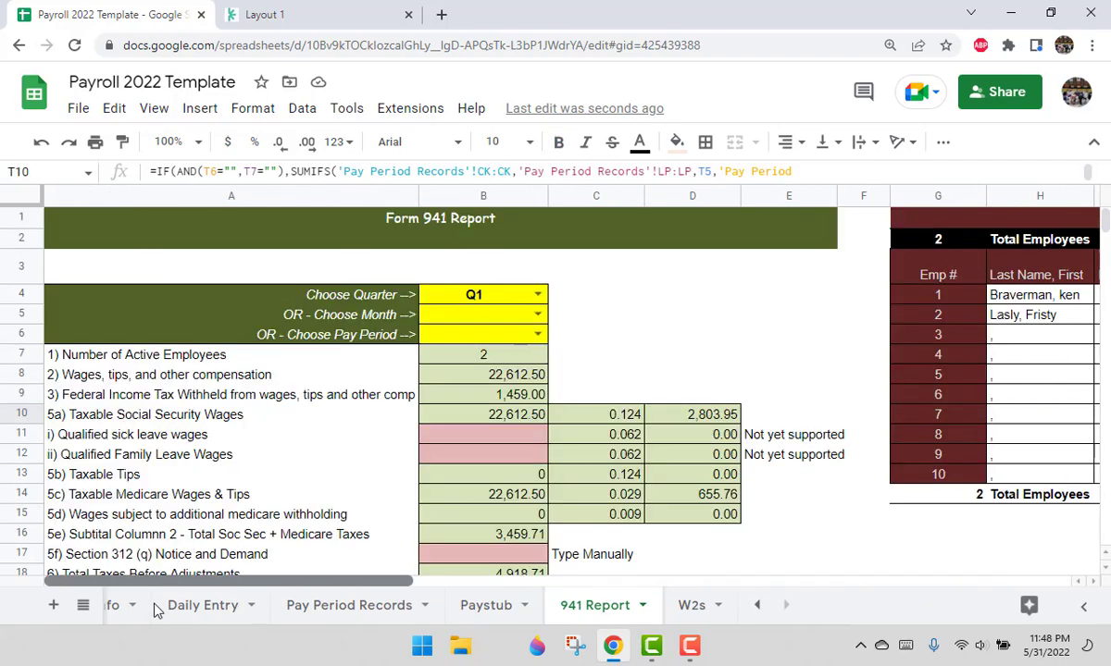
Step: Return to Pay Period Records, go to the first record's Additional Federal Tax Withheld cell and widen the Pay Period column to fit its header
{"action": "left_click", "coordinate": [315, 607]}
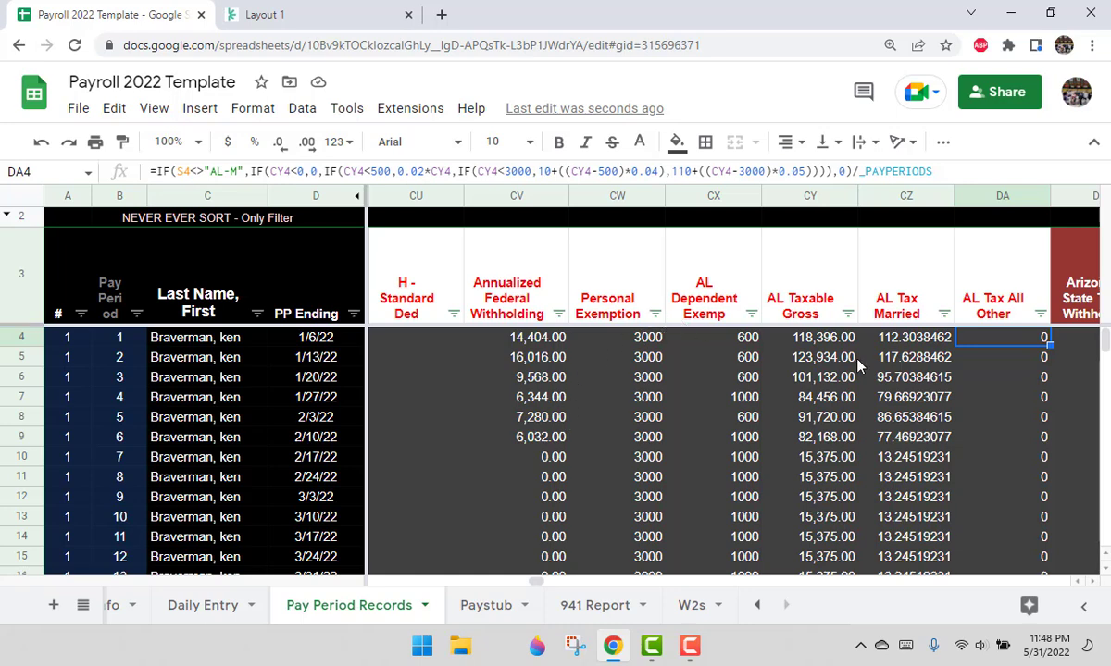
{"action": "key", "text": "ctrl+Left"}
{"action": "key", "text": "ctrl+Left"}
{"action": "key", "text": "ctrl+Left"}
{"action": "key", "text": "ctrl+Left"}
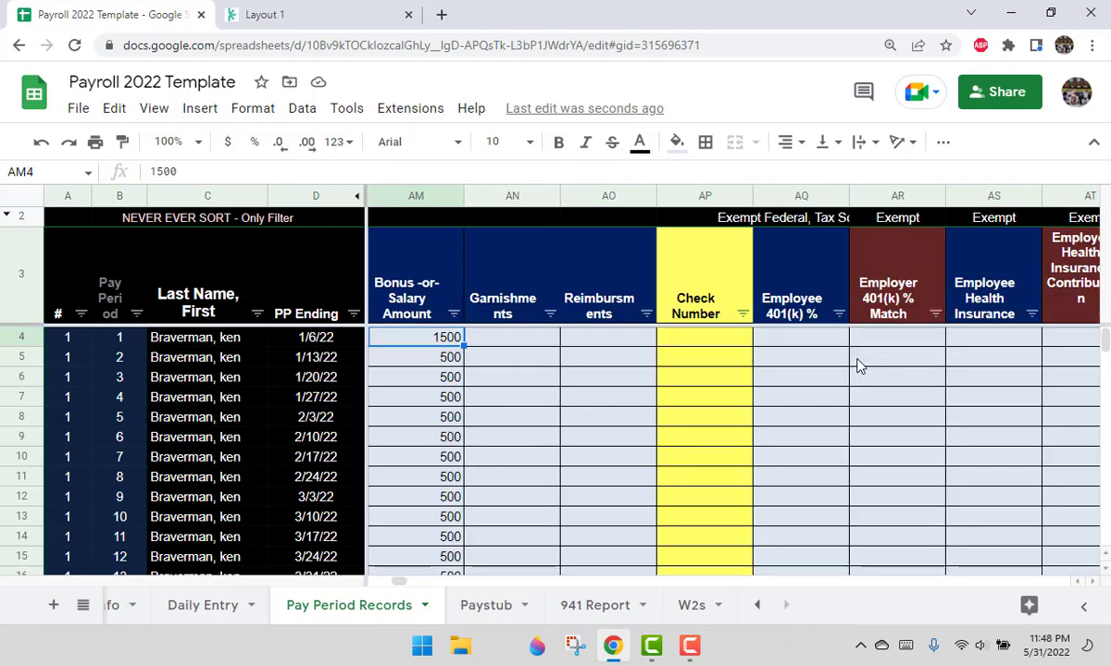
{"action": "key", "text": "ctrl+Left"}
{"action": "key", "text": "ctrl+Left"}
{"action": "key", "text": "Right"}
{"action": "key", "text": "Right"}
{"action": "key", "text": "Right"}
{"action": "key", "text": "Right"}
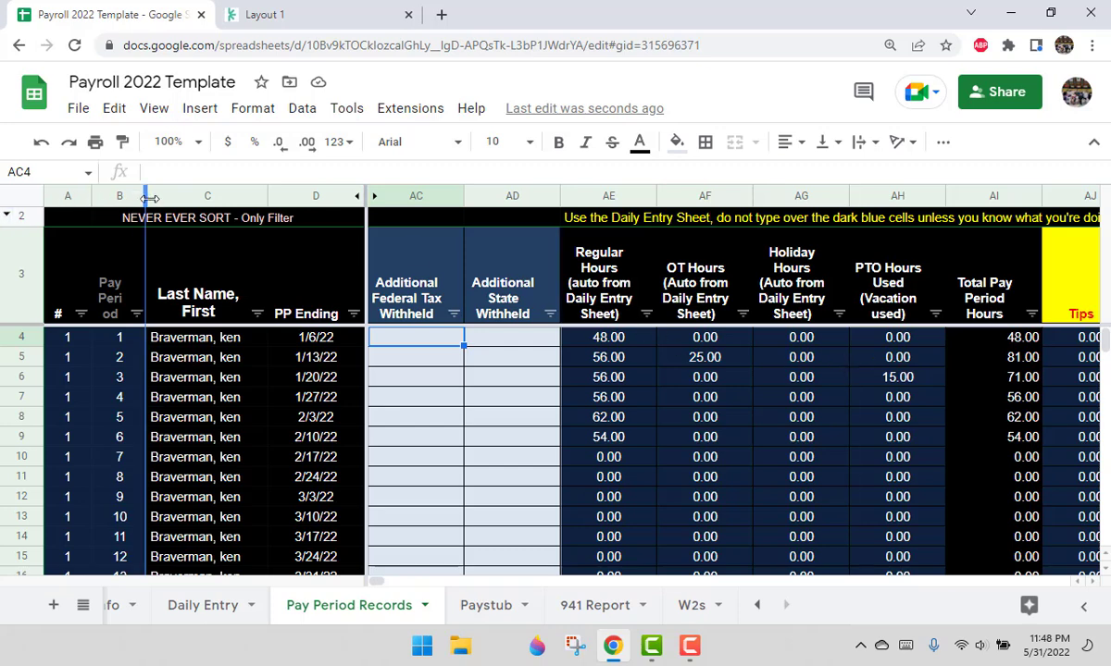
{"action": "left_click_drag", "start_coordinate": [146, 197], "coordinate": [165, 197]}
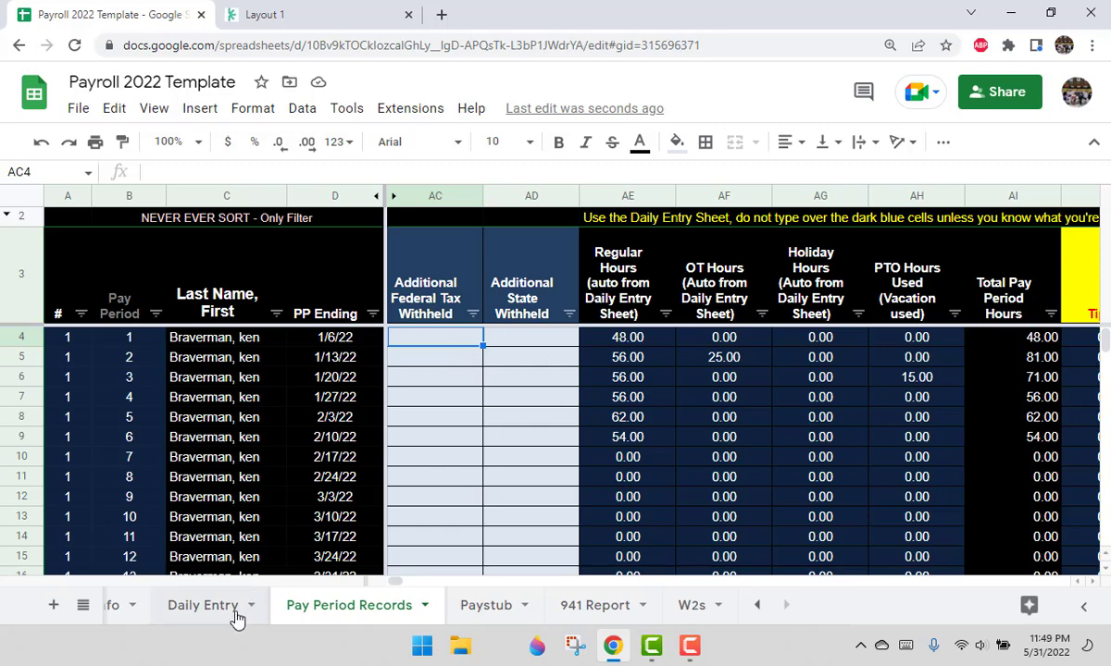
Step: Open the Employee Info sheet to view the employees' Alabama withholding settings
{"action": "left_click", "coordinate": [112, 606]}
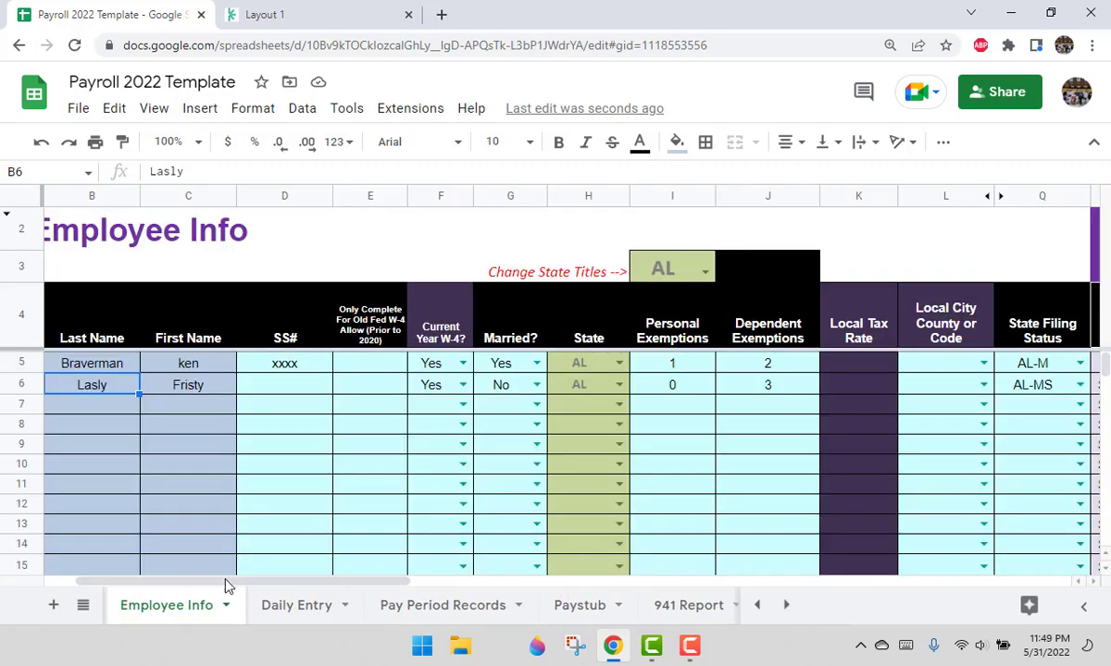